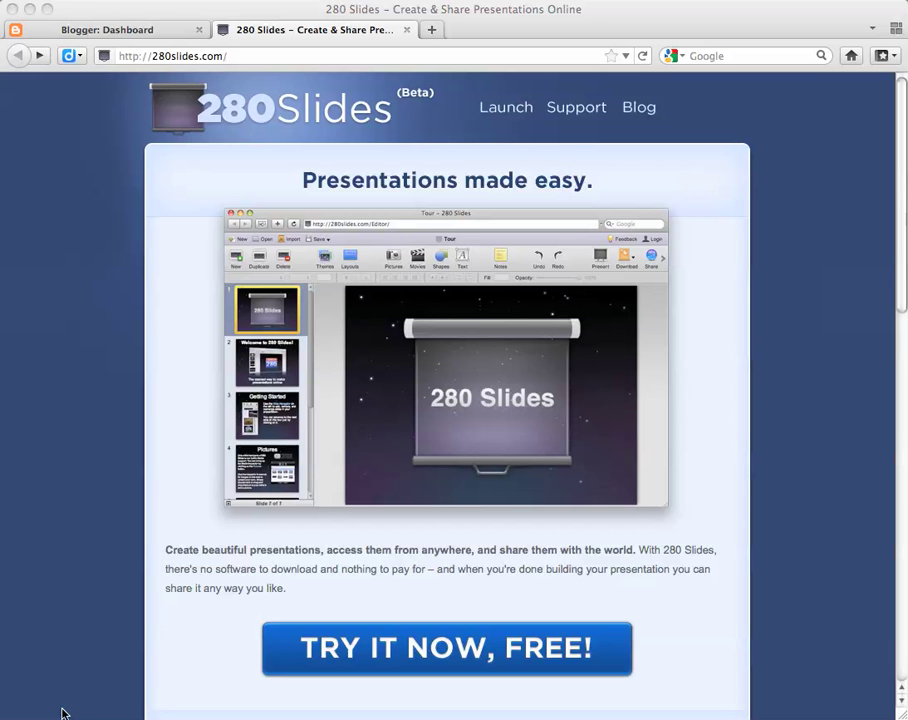
Launch the free 280 Slides presentation editor from the 280slides.com home page
left_click(362, 652)
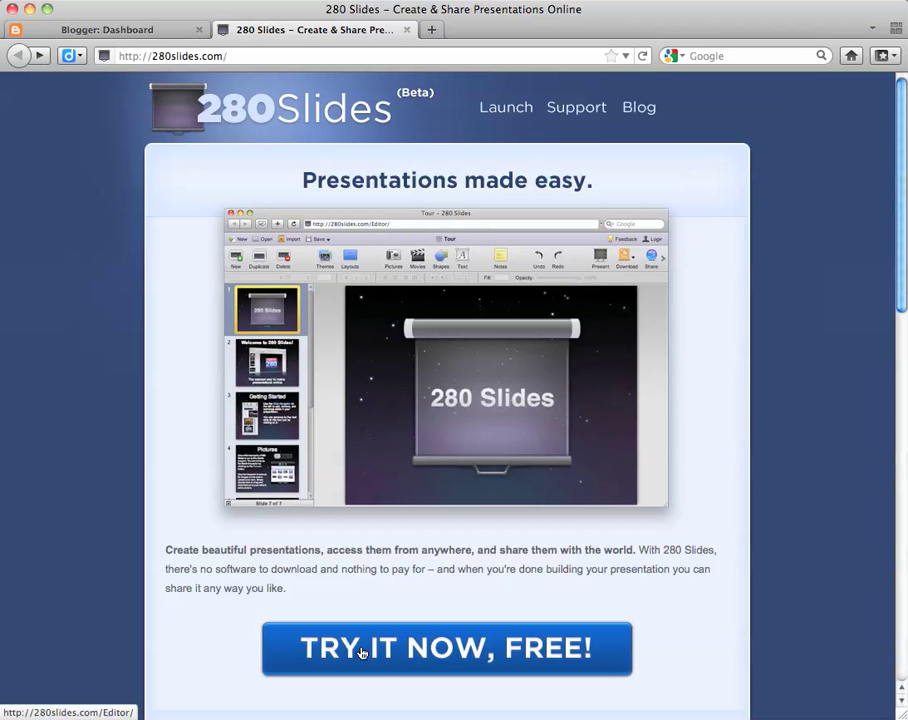
left_click(362, 652)
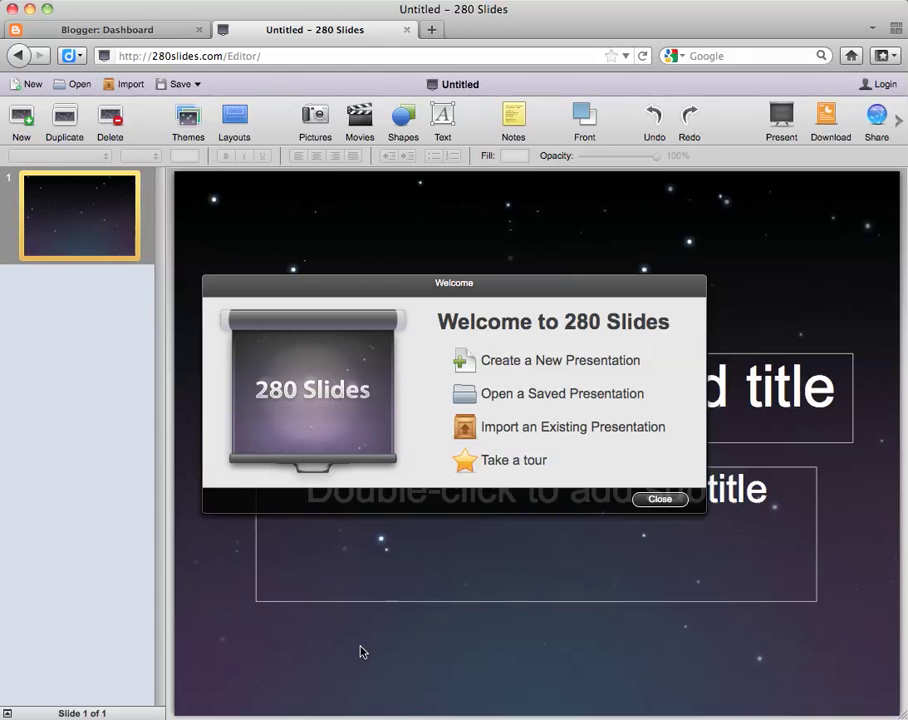
Create a new presentation using the starry Sagan theme
left_click(476, 362)
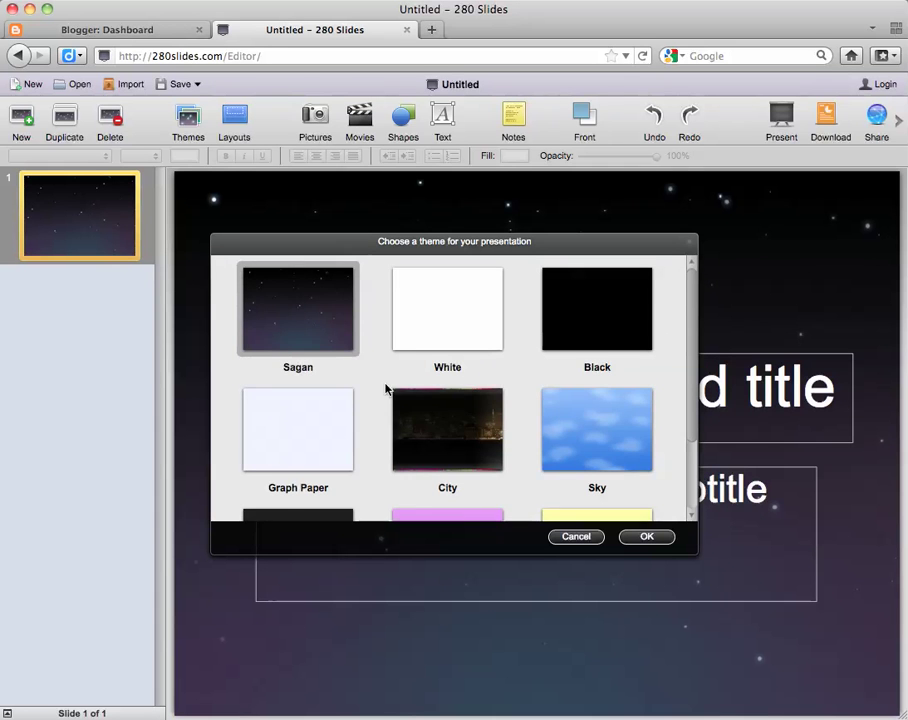
scroll(385, 388, "down", 3)
scroll(385, 388, "up", 3)
left_click(645, 537)
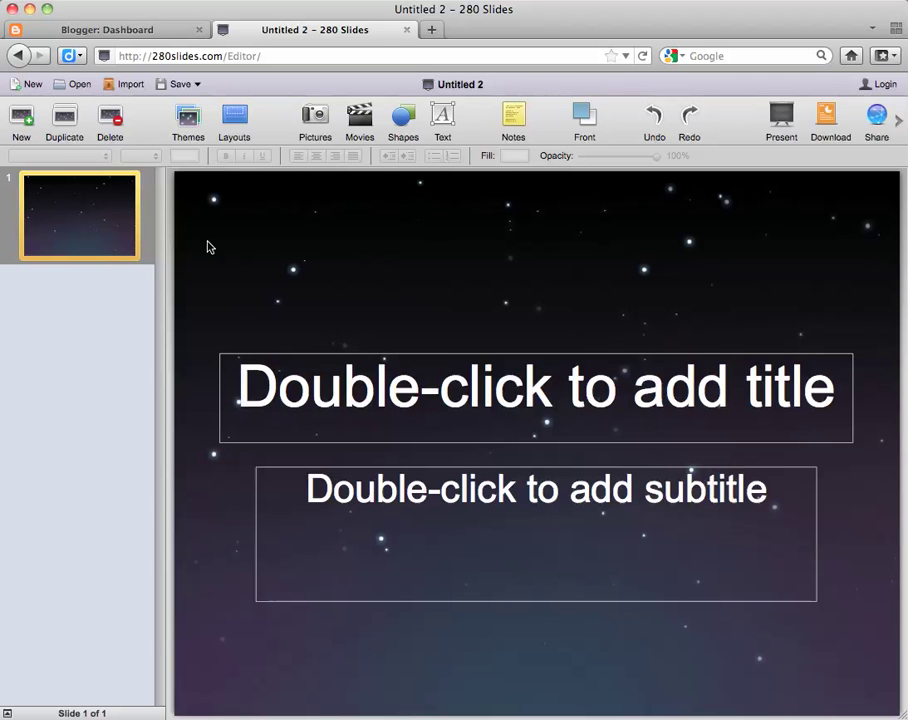
Save the presentation under the name 'Trends' and choose to register a new account
left_click(181, 85)
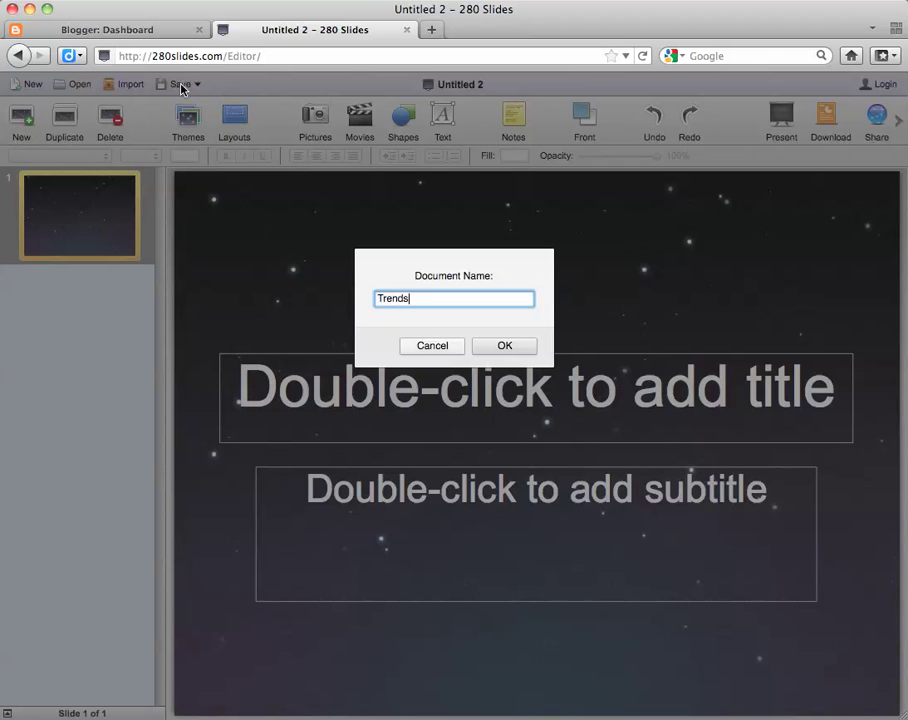
left_click(513, 349)
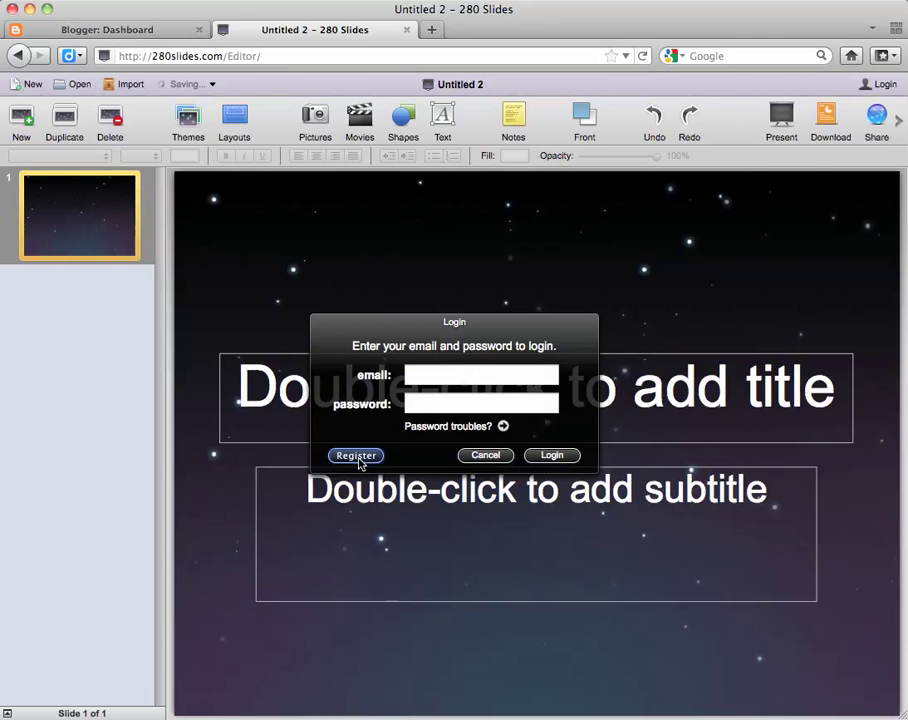
left_click(358, 458)
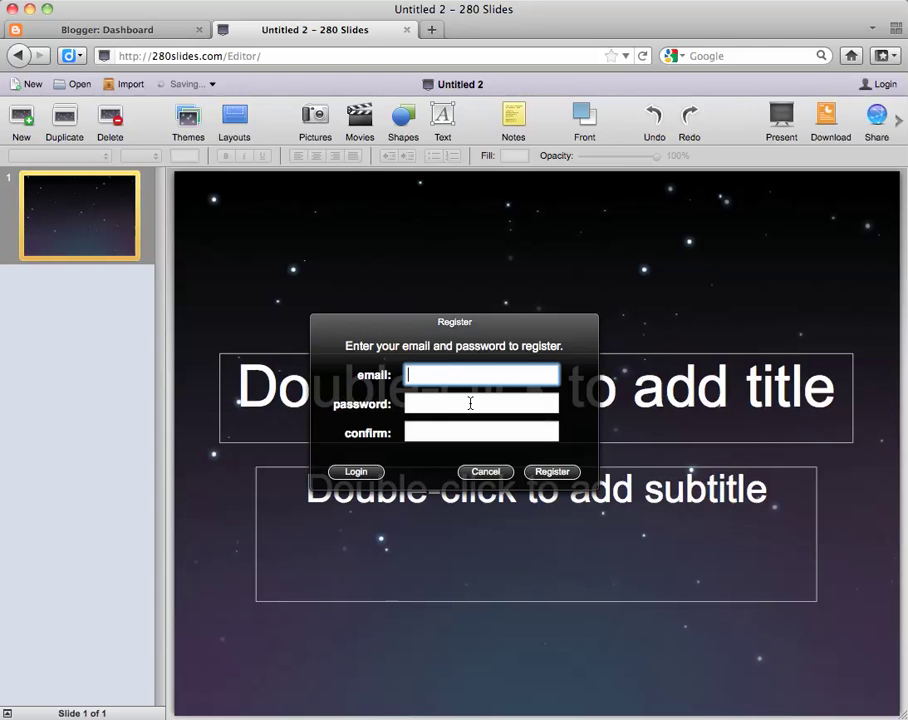
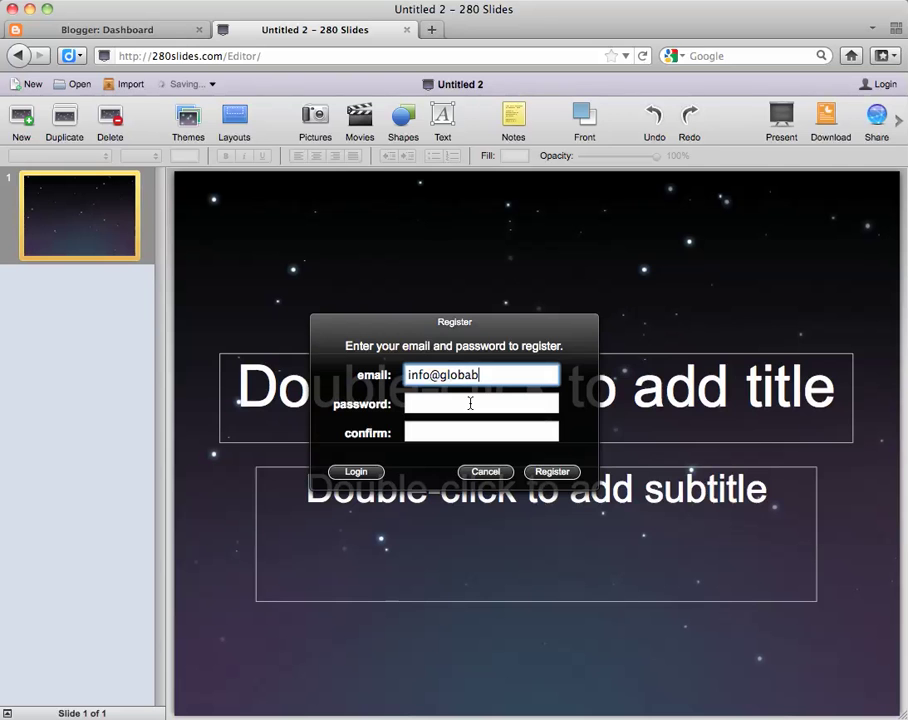
Register the account with an e-mail address and a confirmed password
key("Tab")
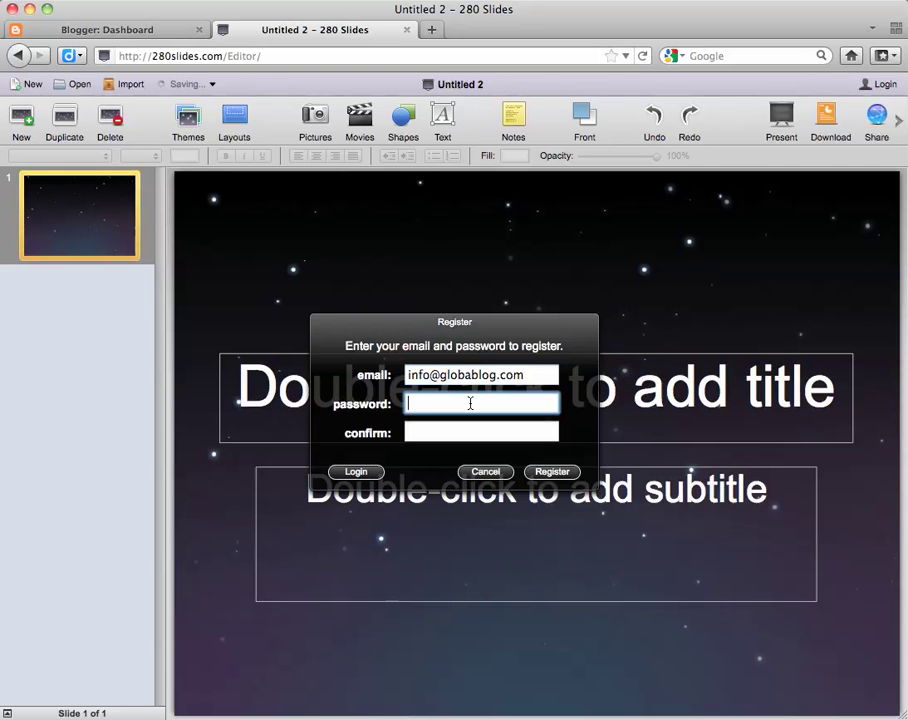
type("••••••••••")
key("Tab")
type("••••••")
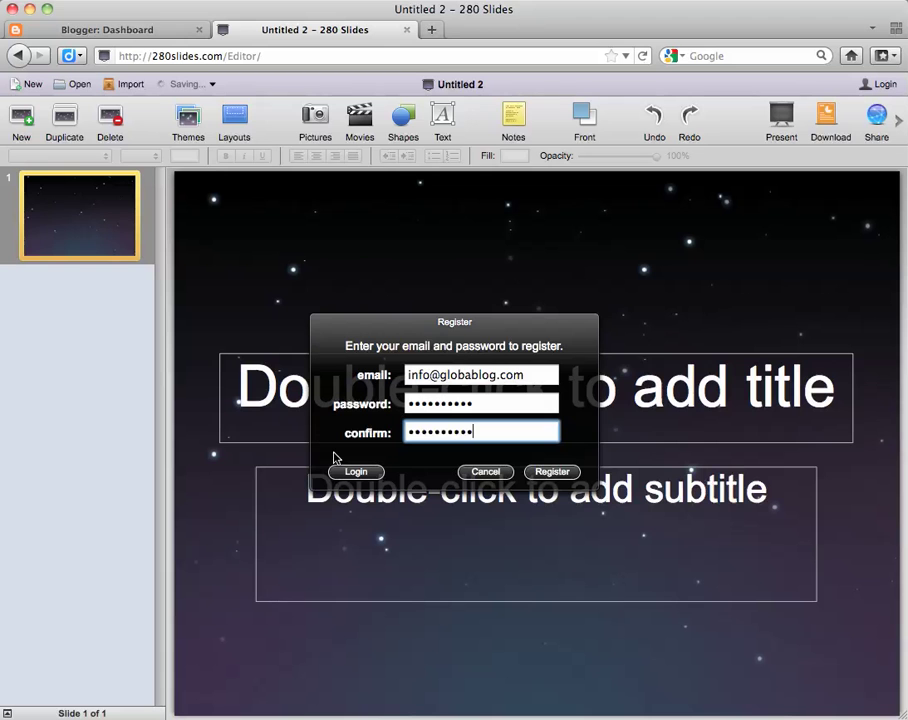
left_click(553, 474)
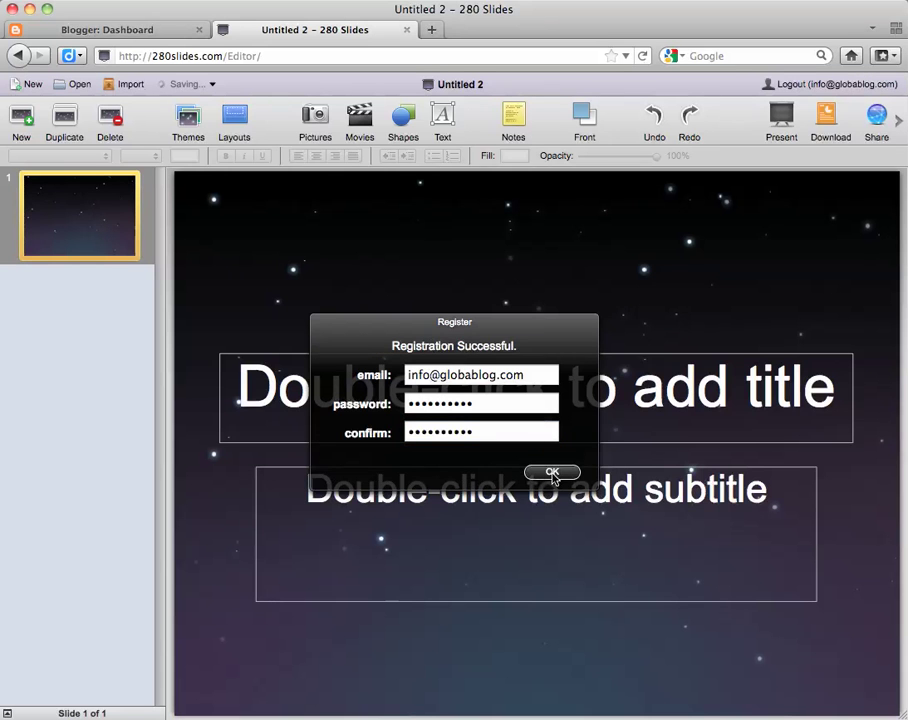
left_click(552, 473)
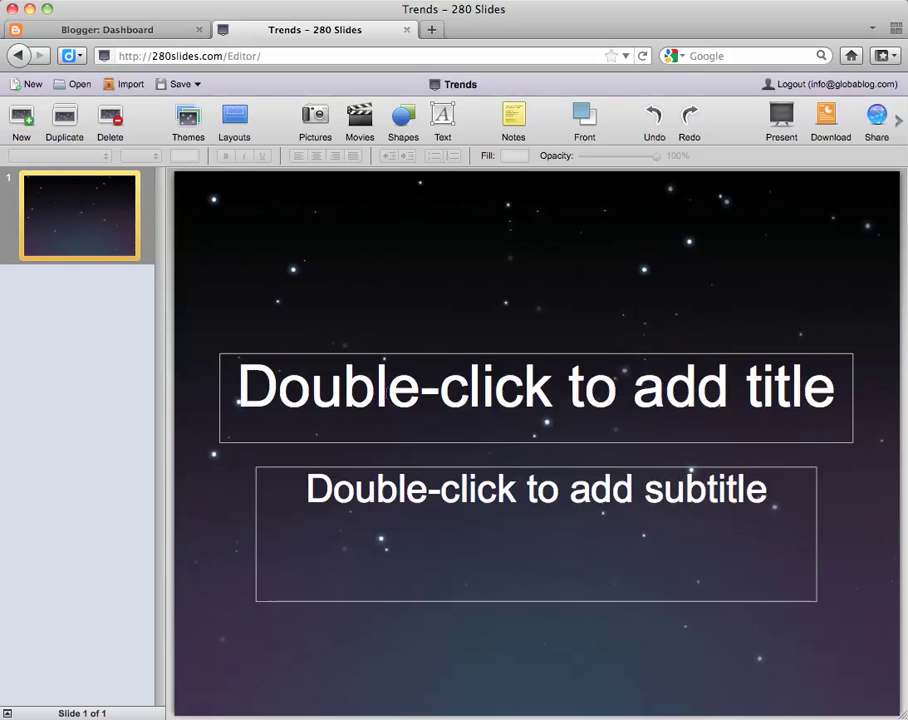
Type 'Trends' as the title slide's title
left_click(388, 395)
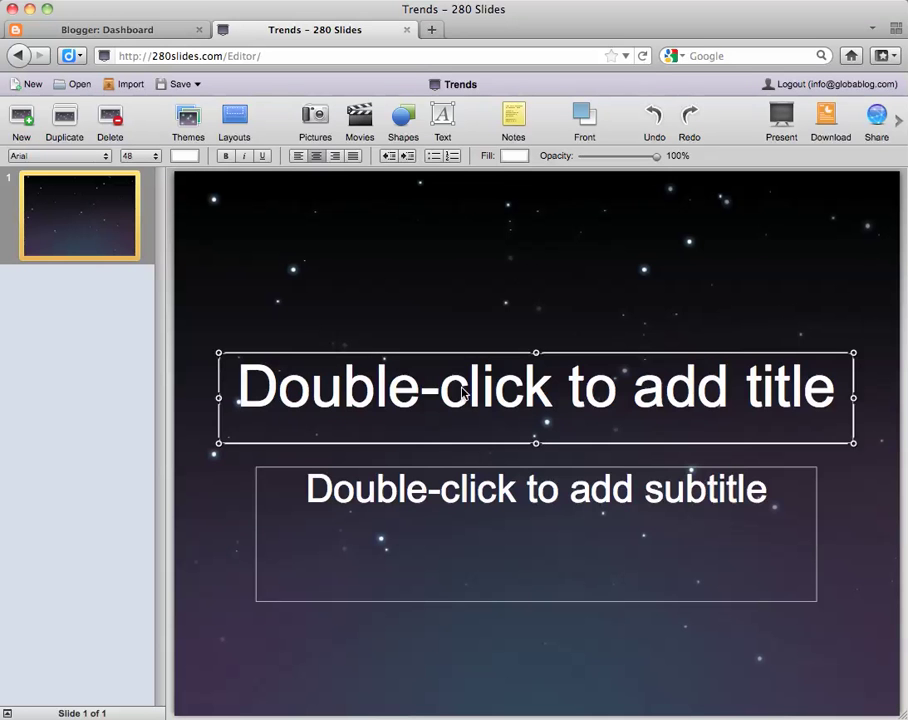
double_click(522, 405)
type("T")
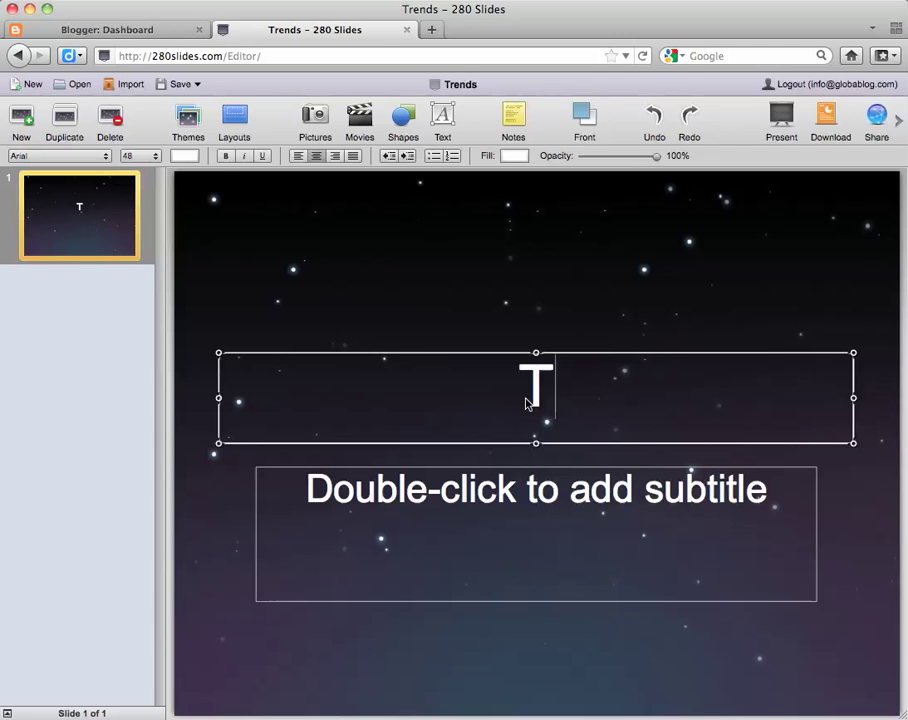
type("rends")
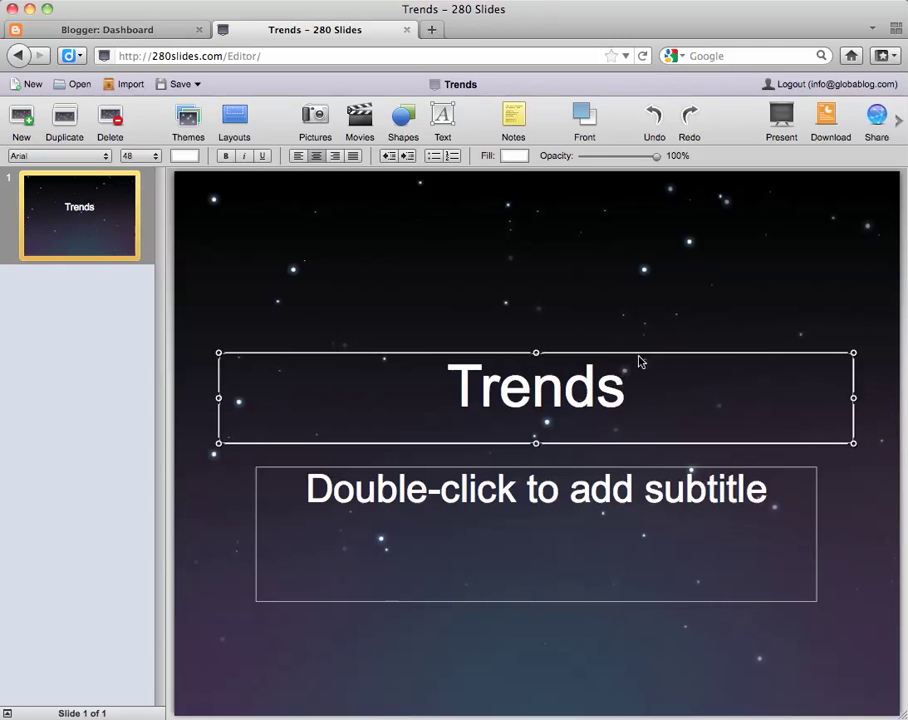
Move the Trends title box to the top of the slide and widen it slightly
key("super+a")
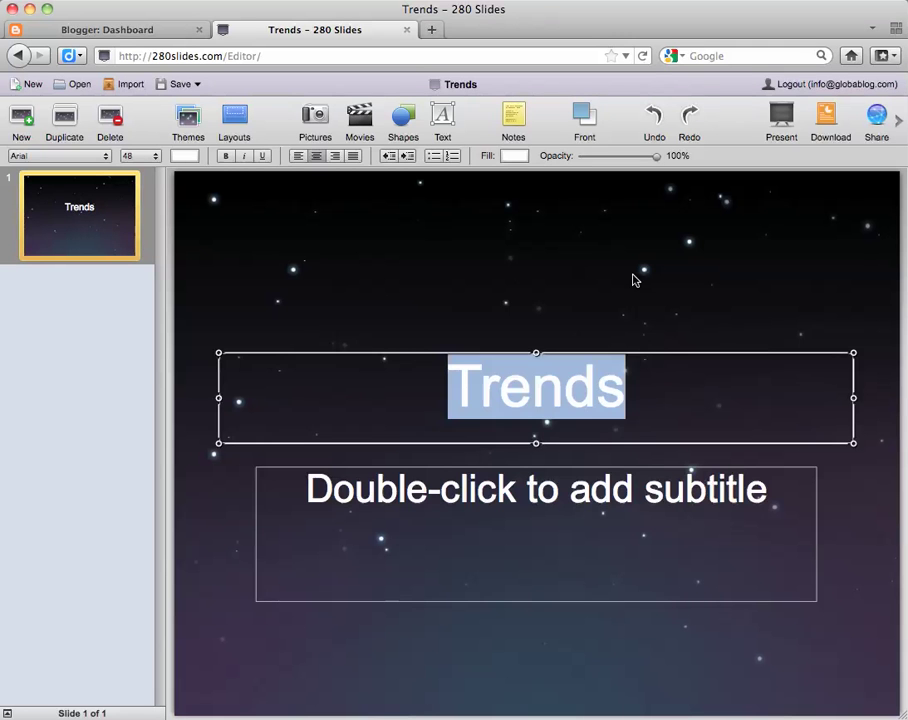
left_click(847, 484)
left_click(590, 390)
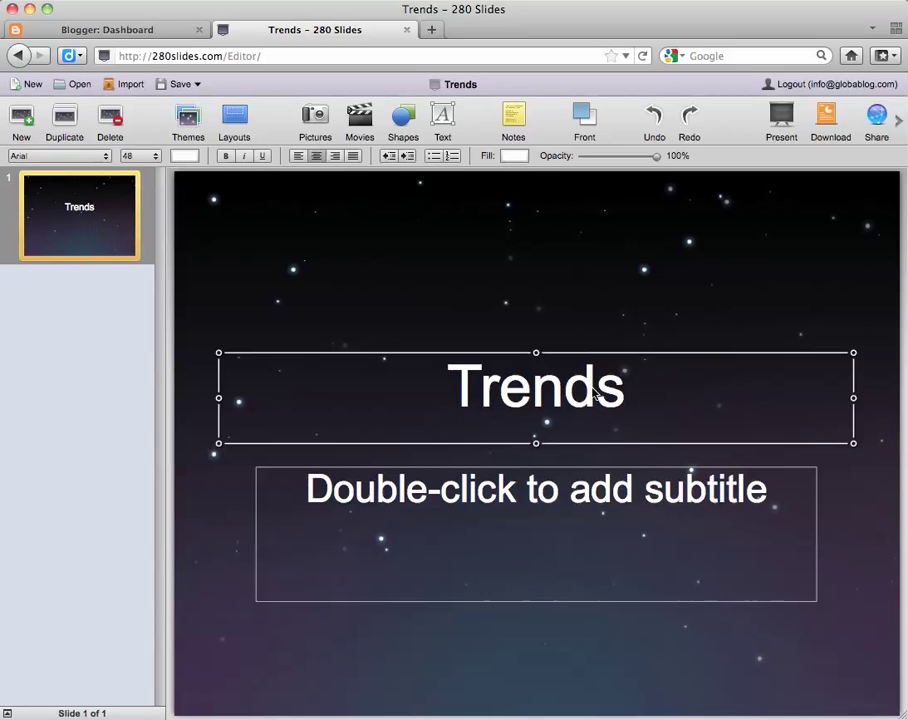
left_click_drag(734, 387, 734, 241)
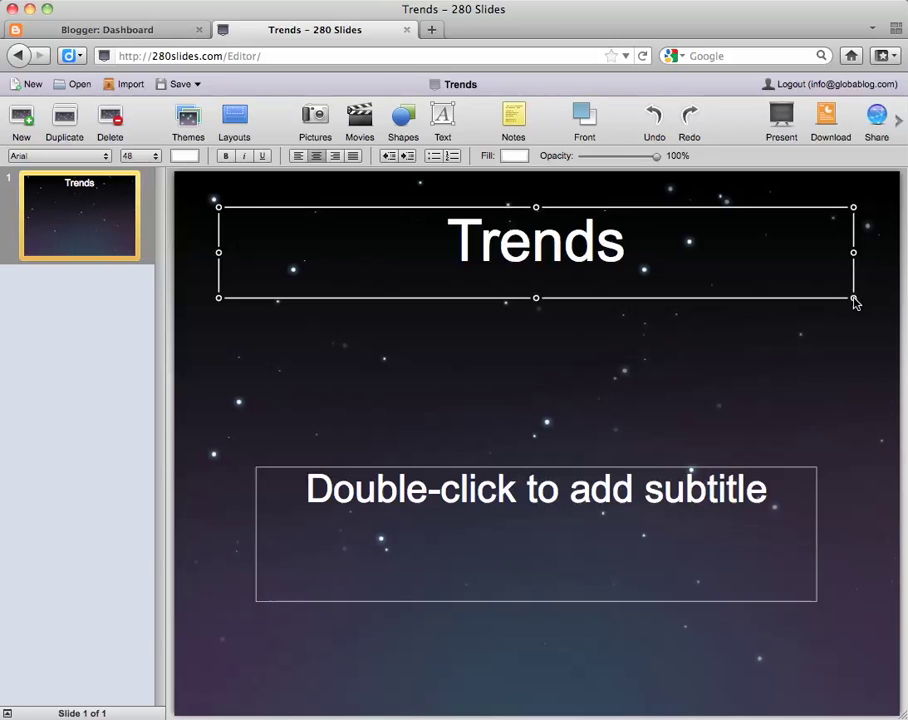
left_click_drag(853, 299, 862, 303)
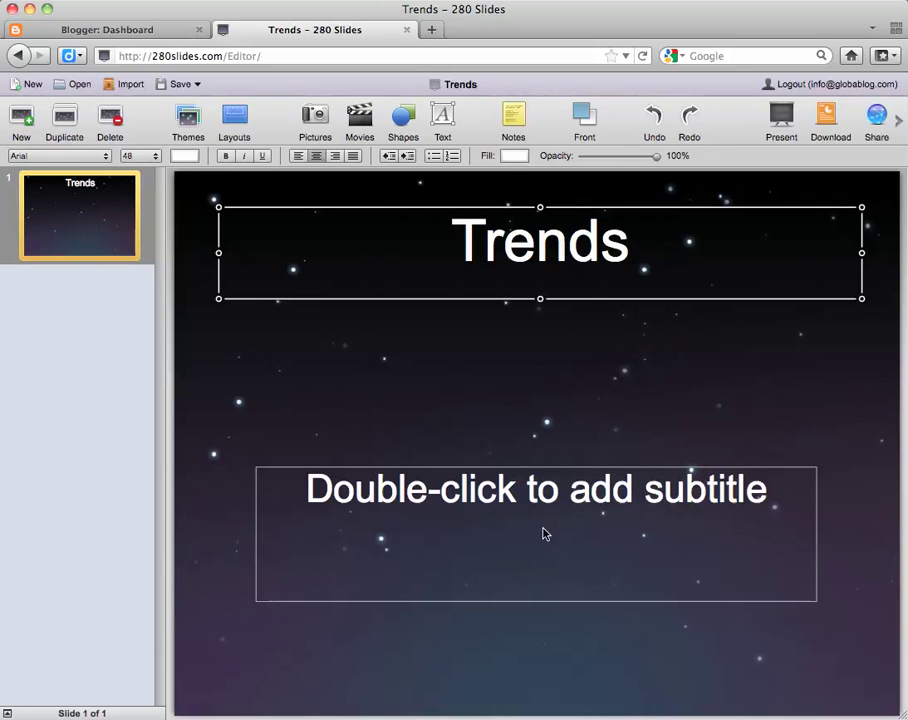
Make the title bright green Comic Sans MS
left_click(106, 156)
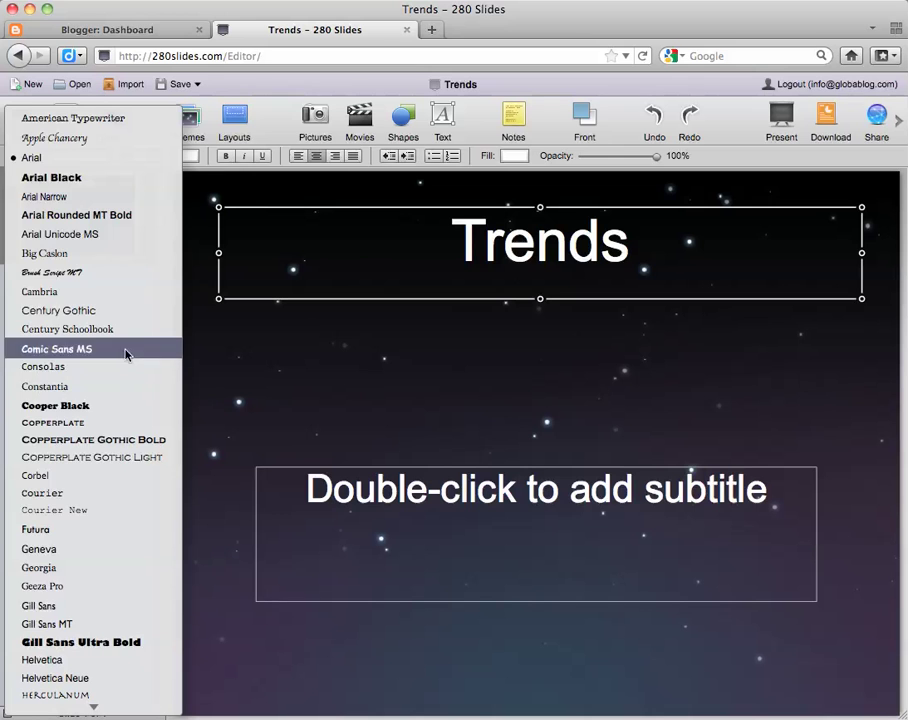
left_click(125, 350)
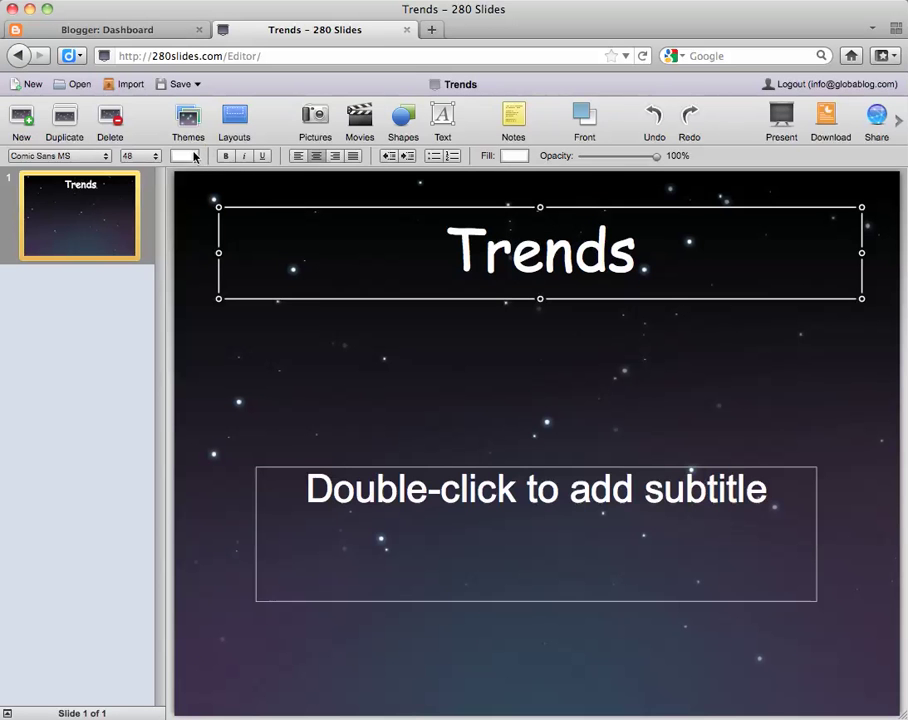
left_click(188, 156)
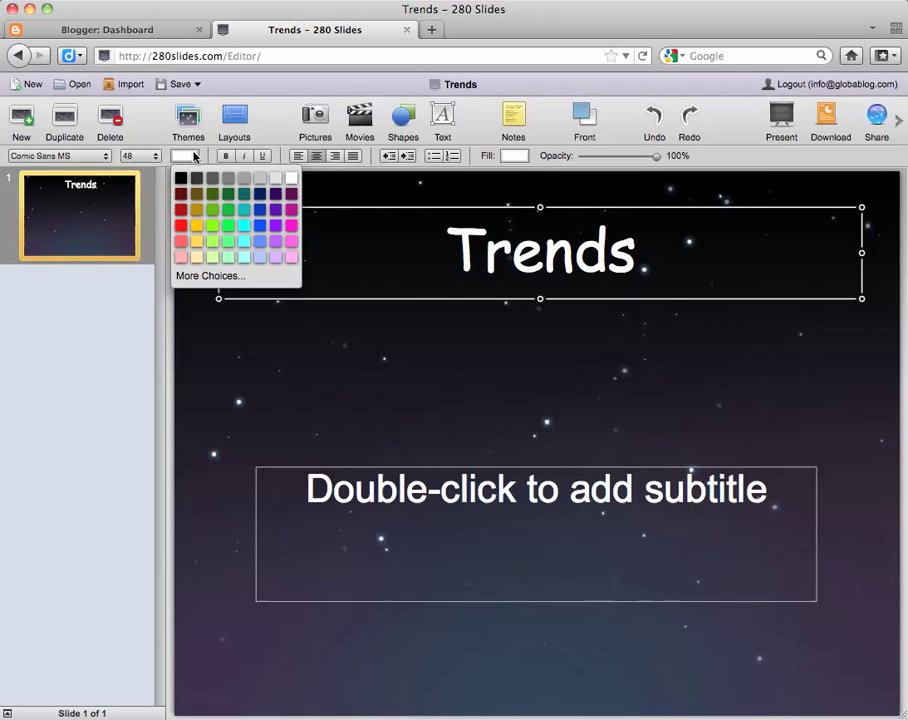
left_click(228, 225)
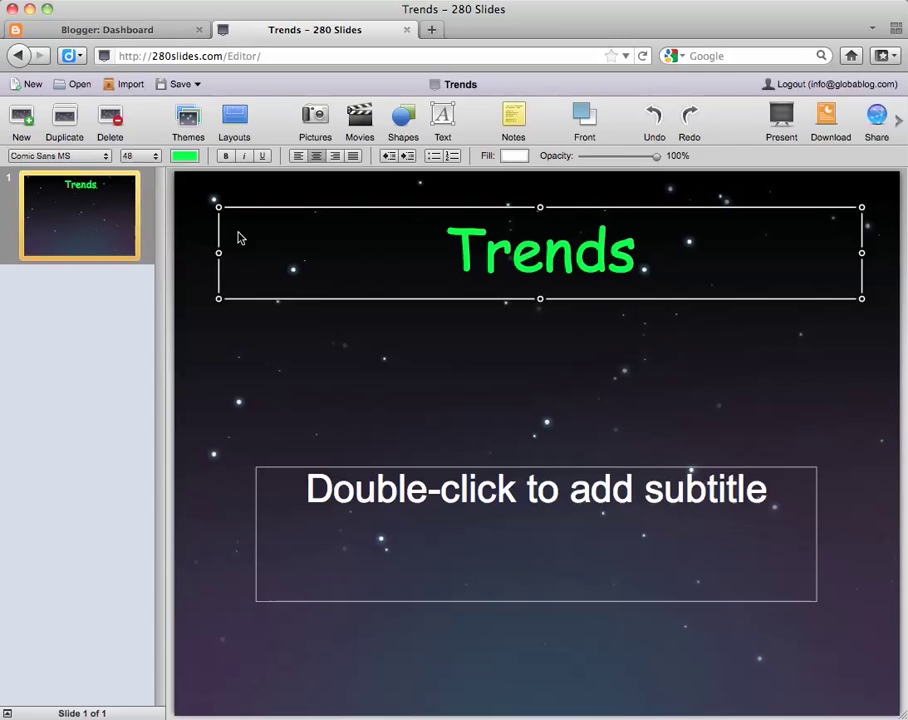
Fill the subtitle with the presenter's name and 2011 on the next line
left_click(527, 511)
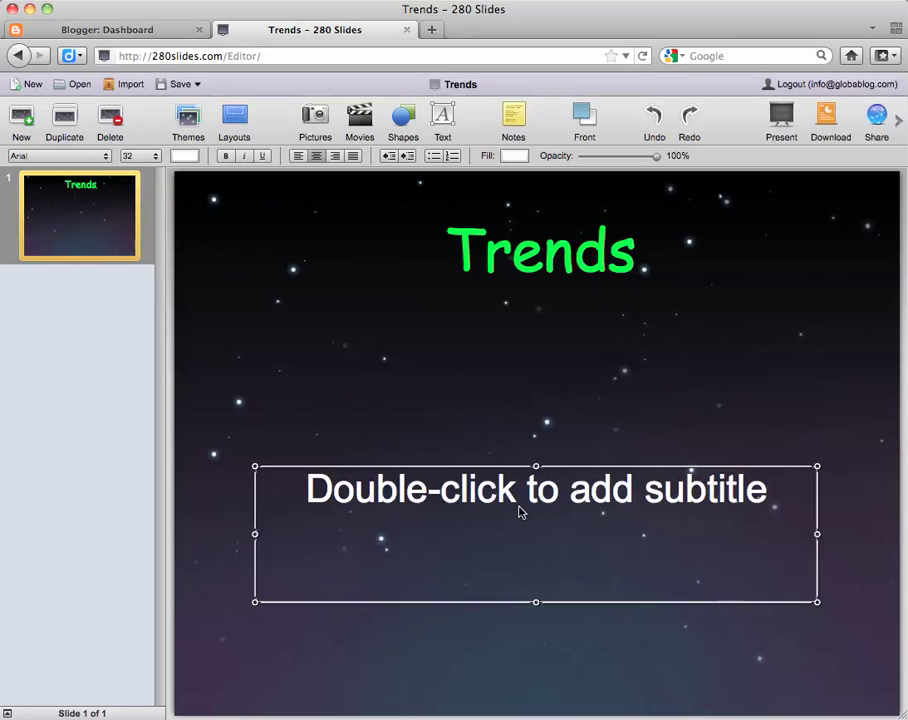
double_click(503, 502)
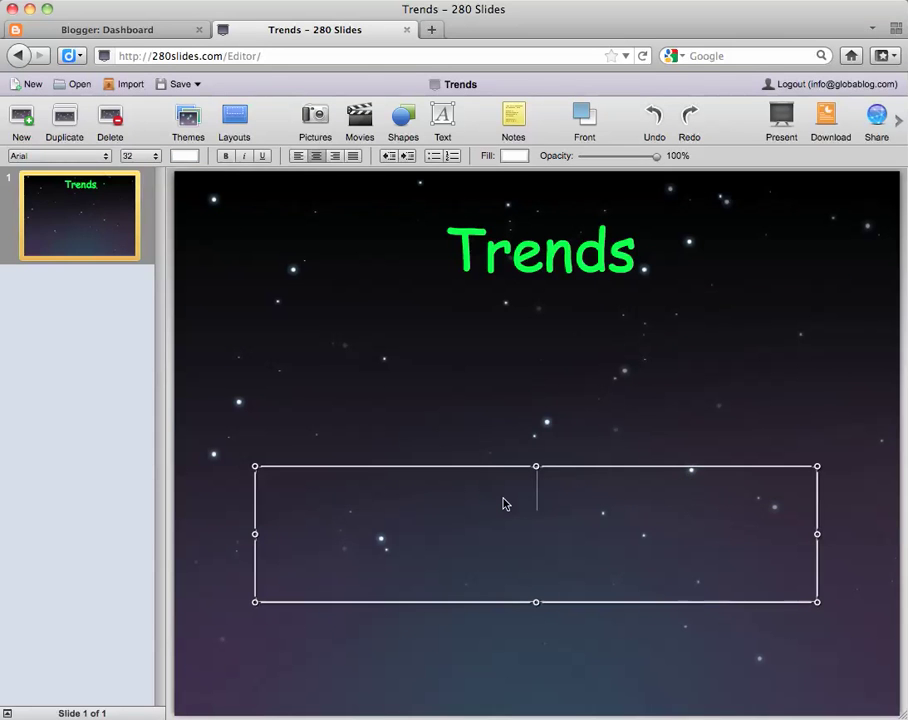
type("Mrs. Price")
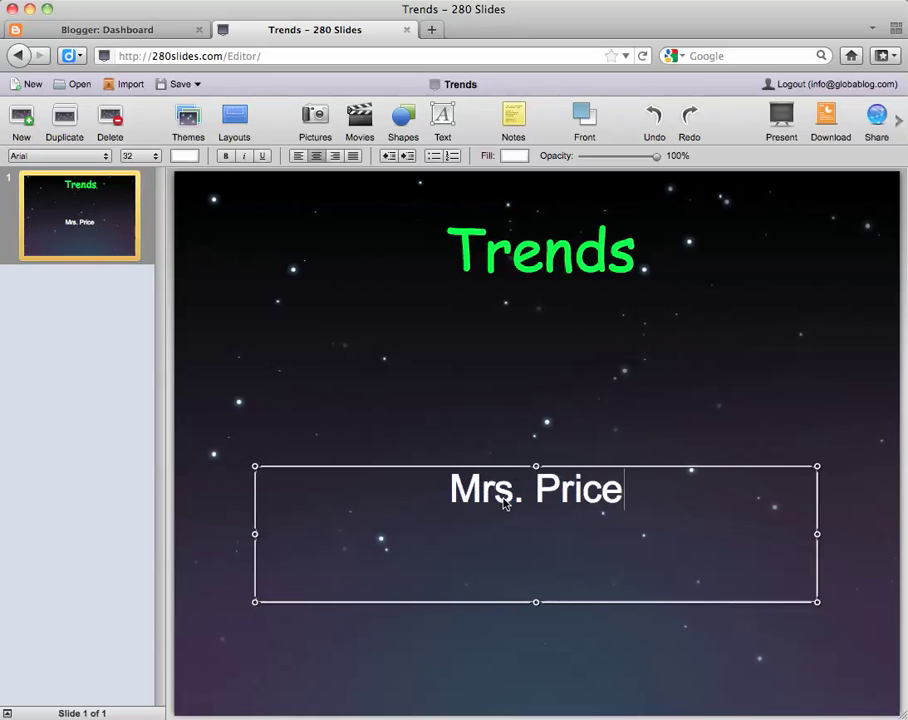
key("Return")
type("2011")
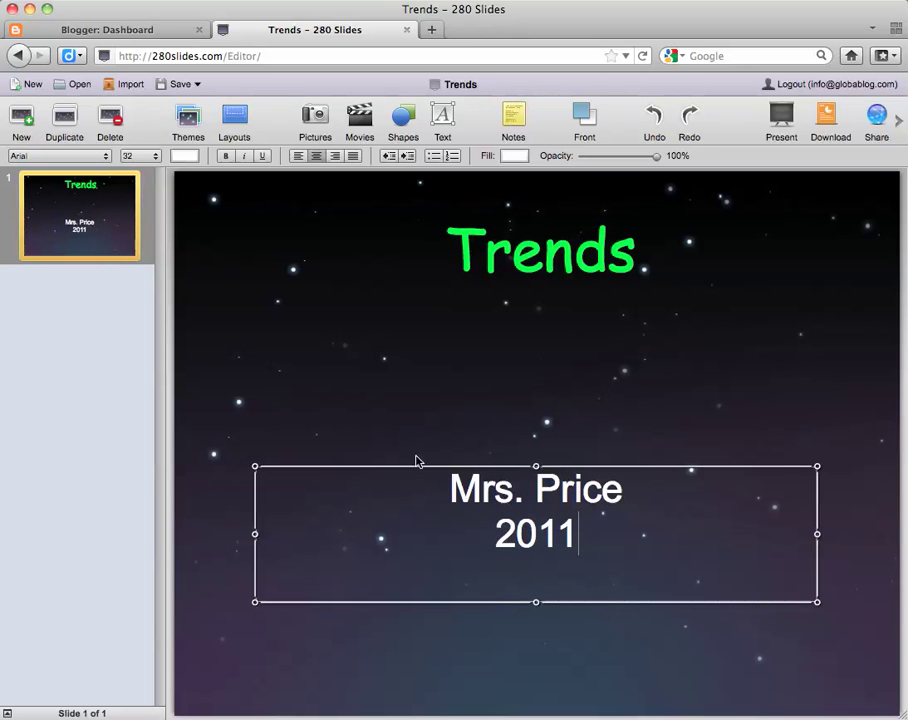
left_click(300, 391)
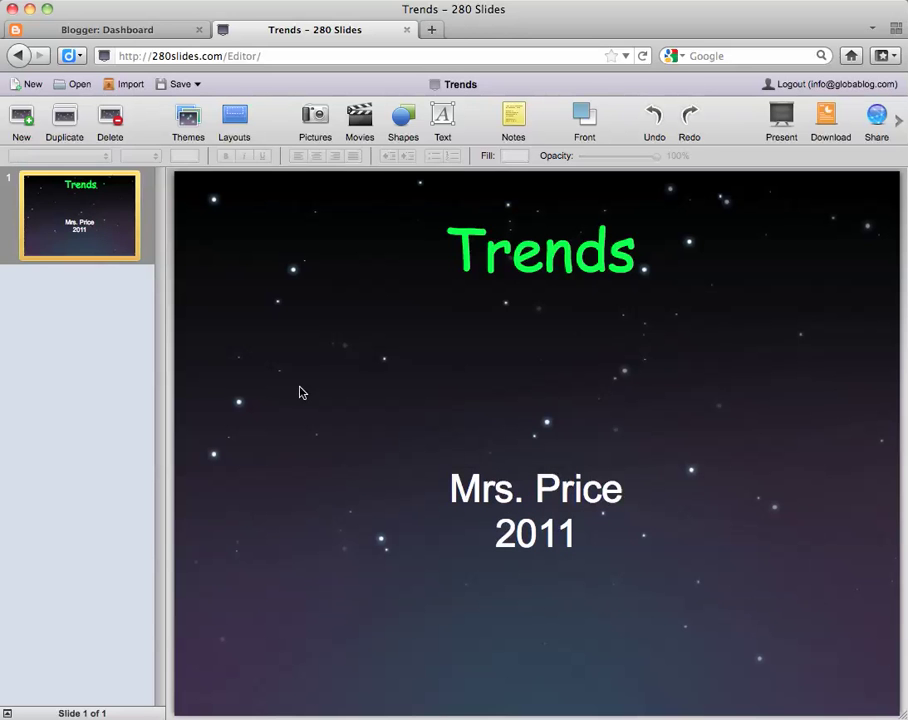
Add a second slide titled 'Headbands'
left_click(23, 122)
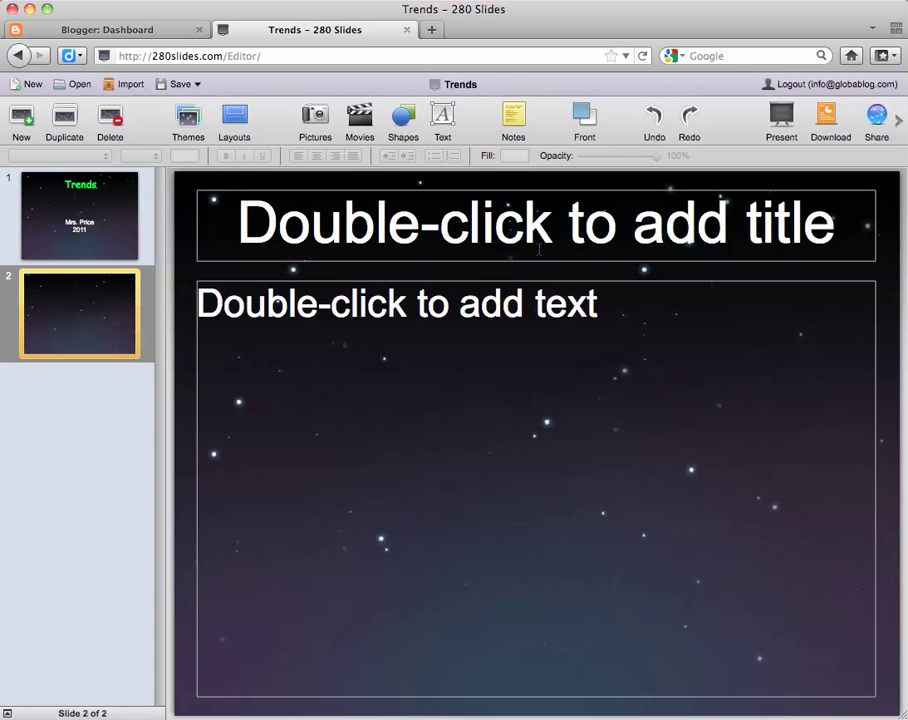
left_click(529, 232)
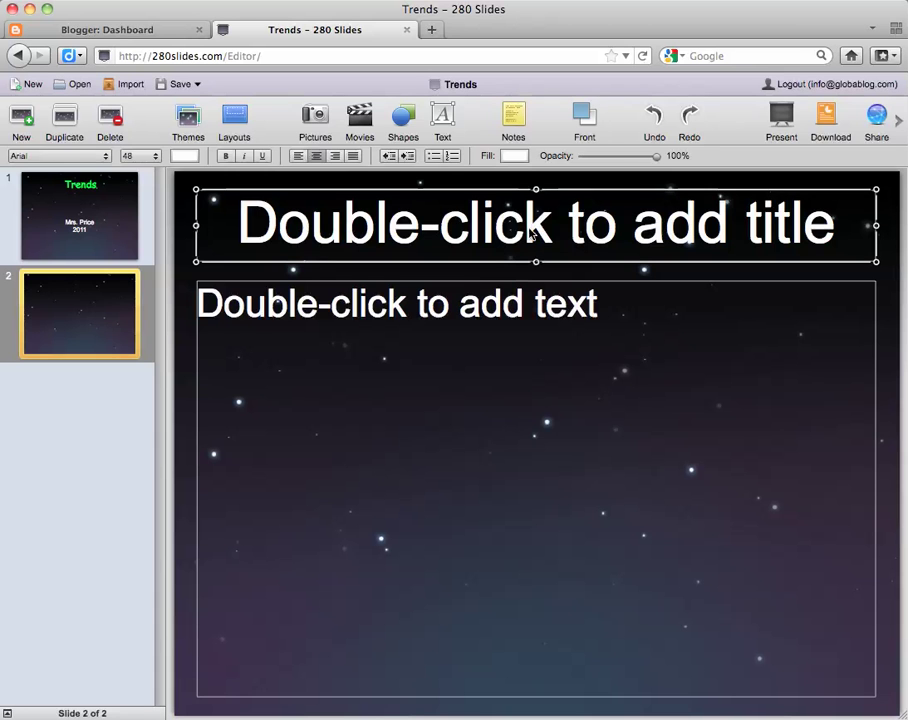
left_click(529, 232)
type("Headbands")
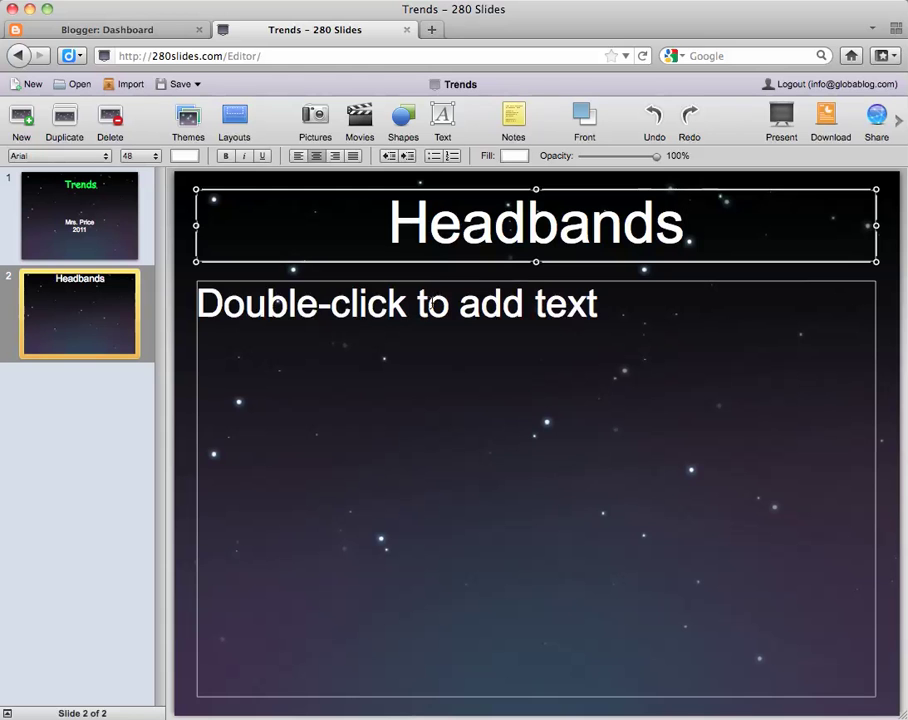
Type the body sentence about headbands as a fashion statement and shrink its box to fit
left_click(436, 305)
left_click(434, 314)
type("G")
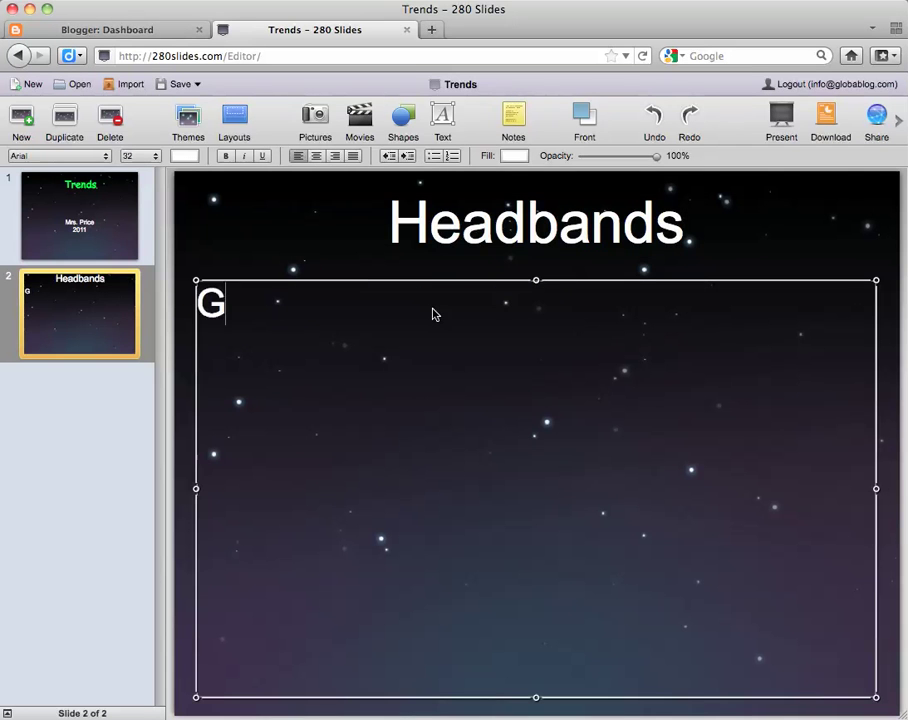
type("irls are wearing hand")
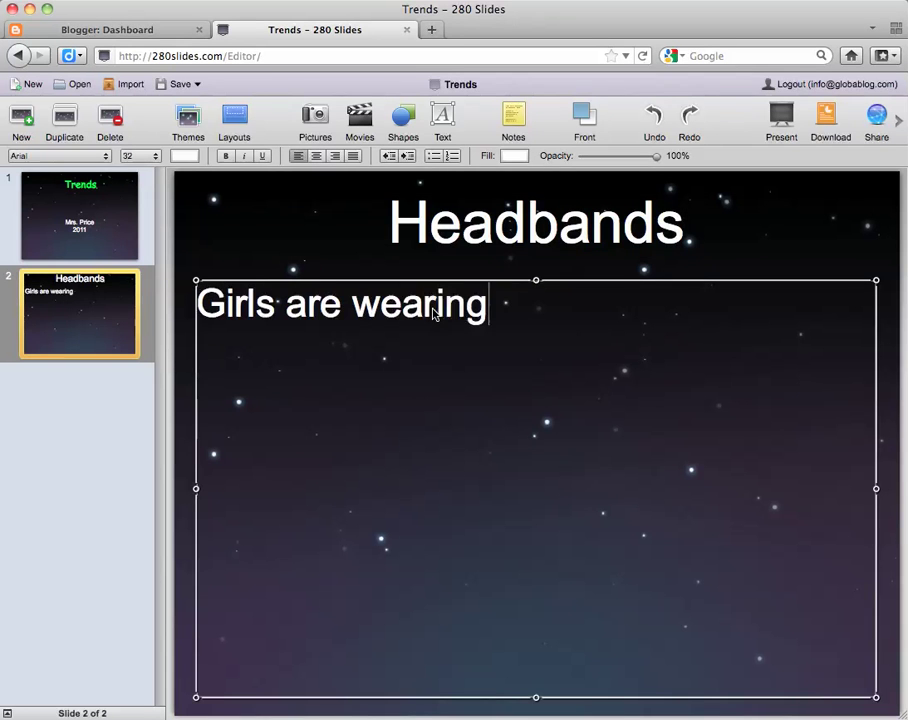
key("BackSpace")
key("BackSpace")
key("BackSpace")
type("ead")
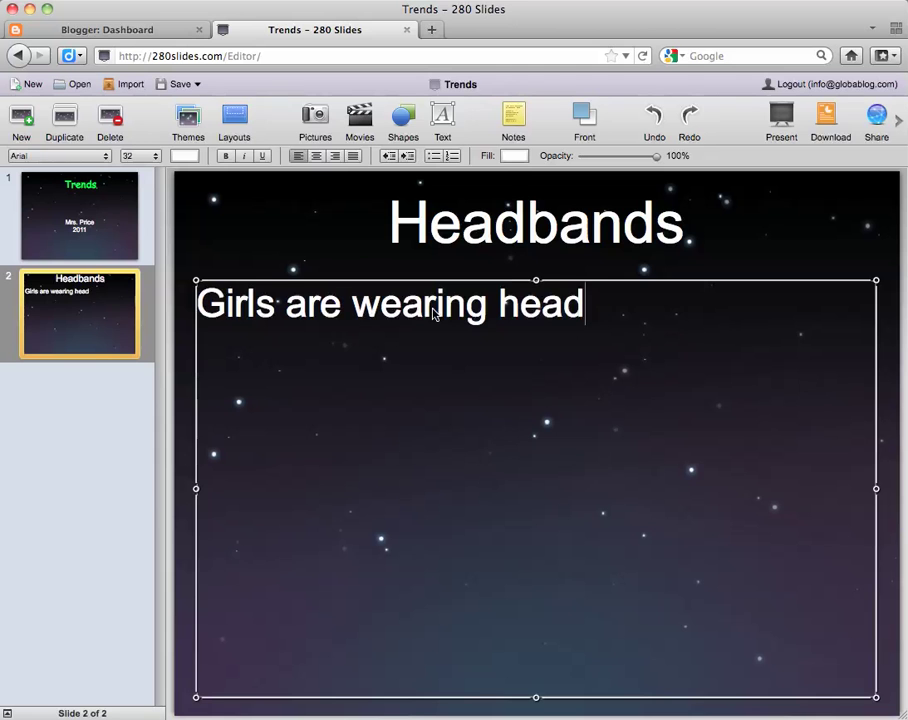
type("bands to keep ")
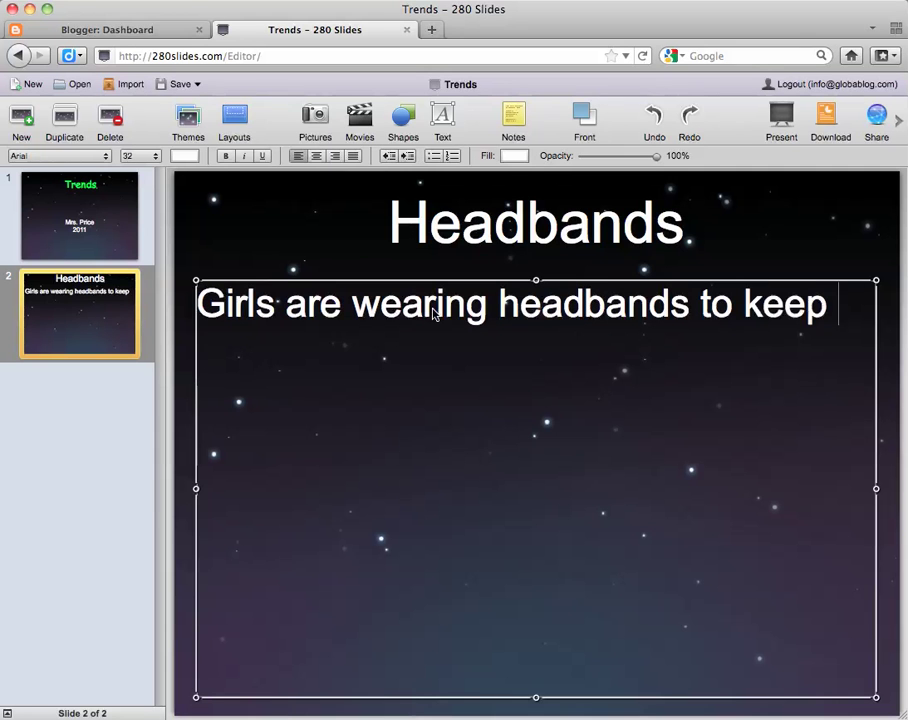
type("their hair off thei")
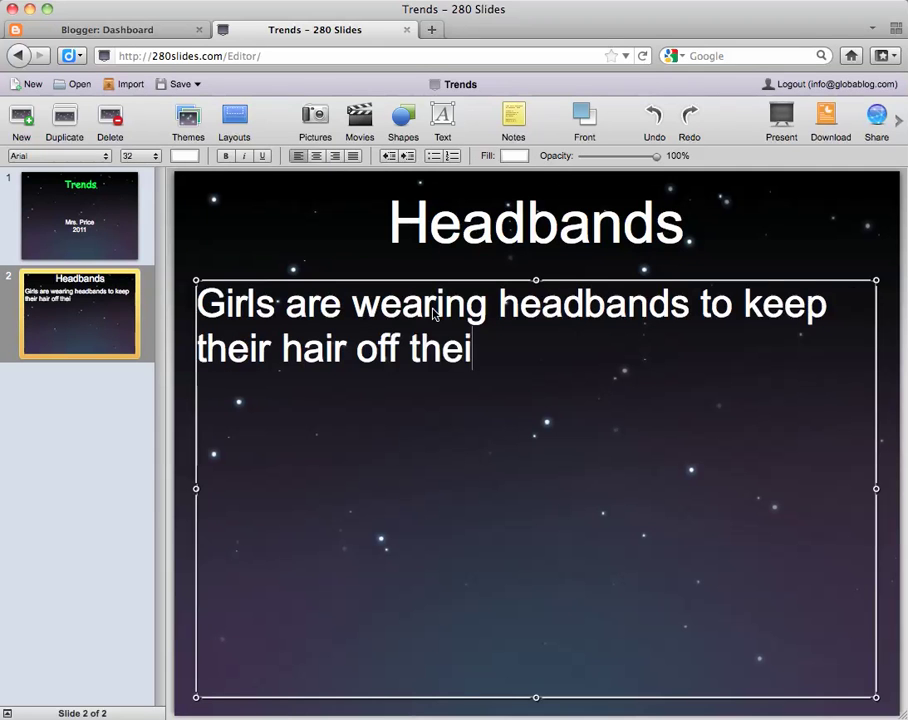
type("r face whiel al")
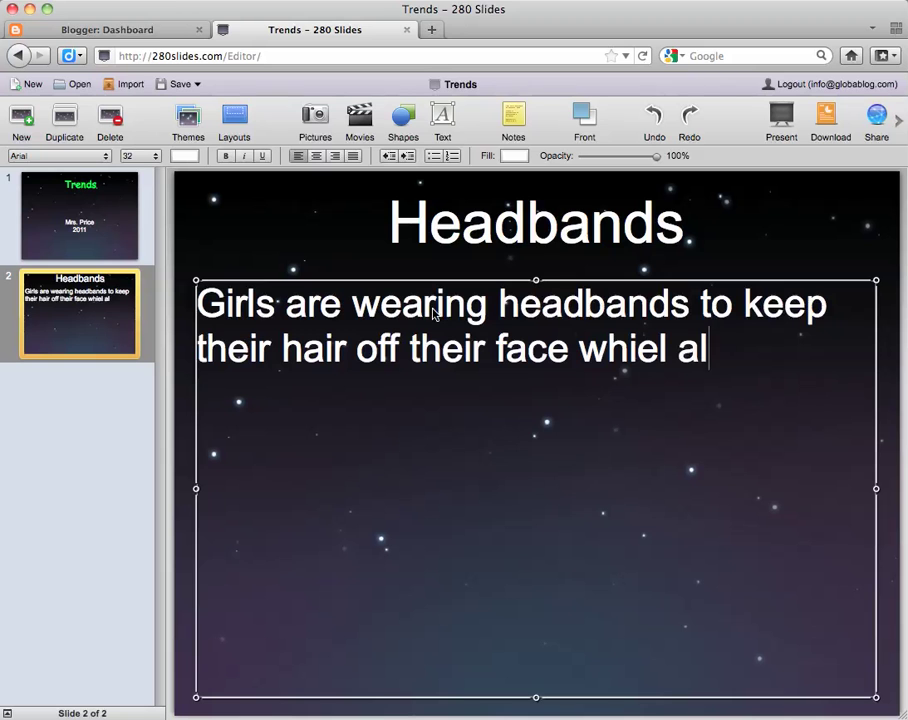
key("BackSpace")
key("BackSpace")
key("BackSpace")
key("BackSpace")
key("BackSpace")
type("le also ")
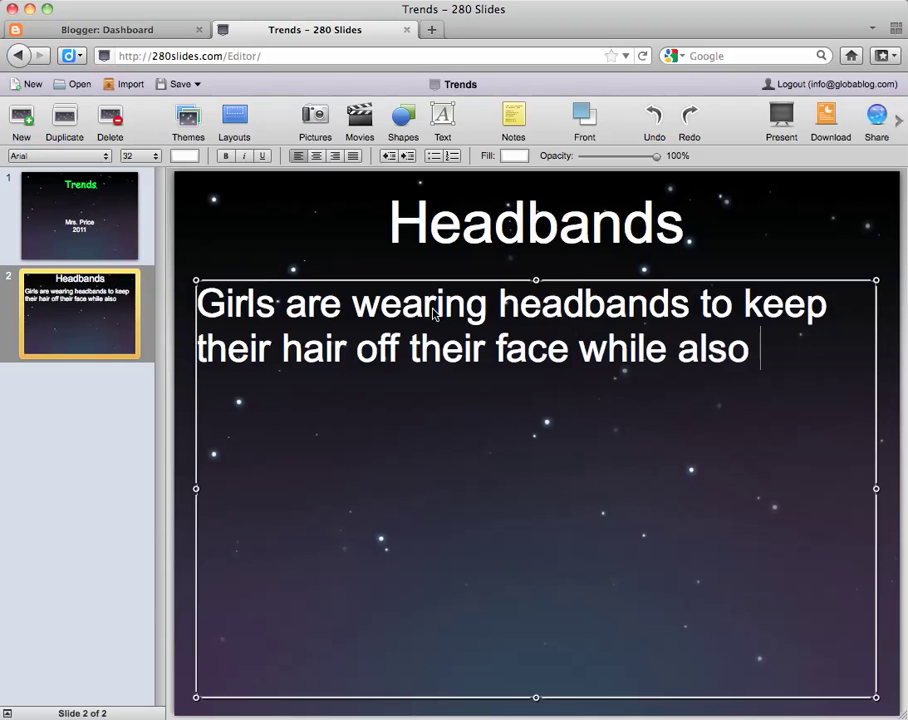
type("mak")
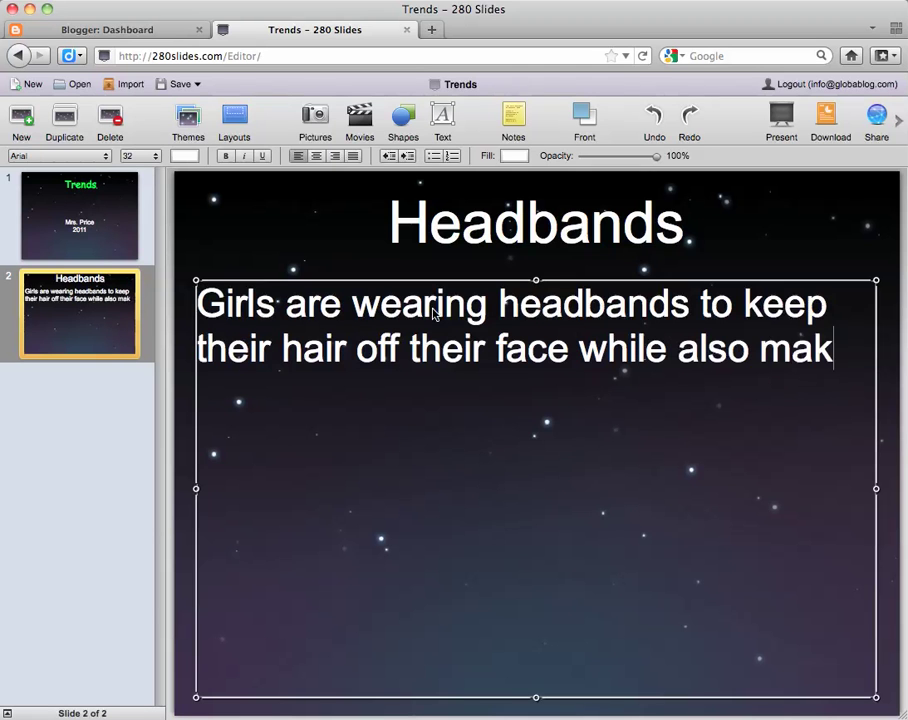
type("ing a fashion statement.")
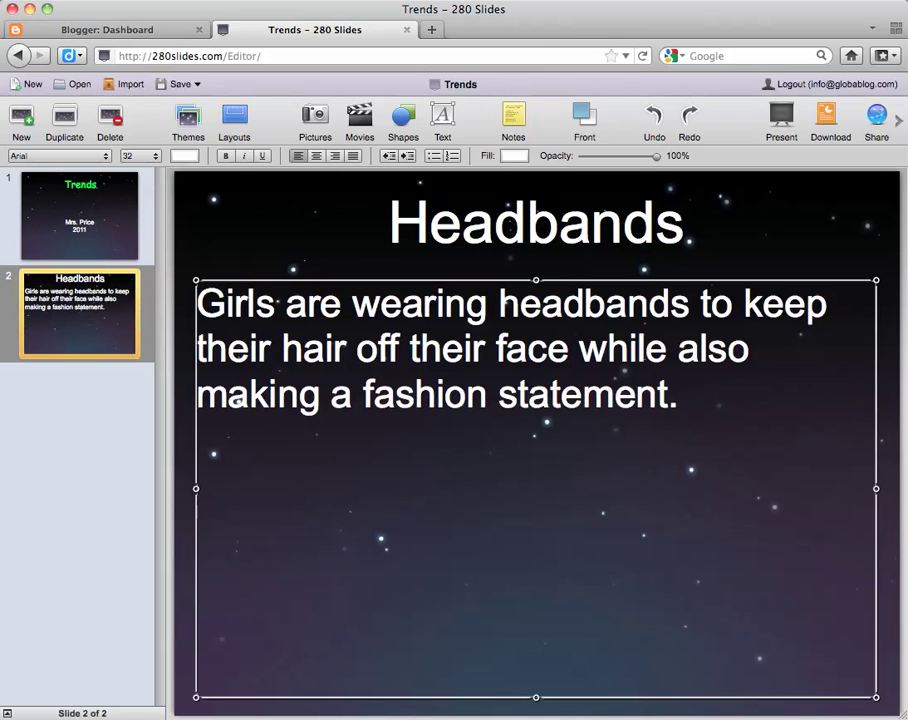
left_click_drag(876, 697, 859, 425)
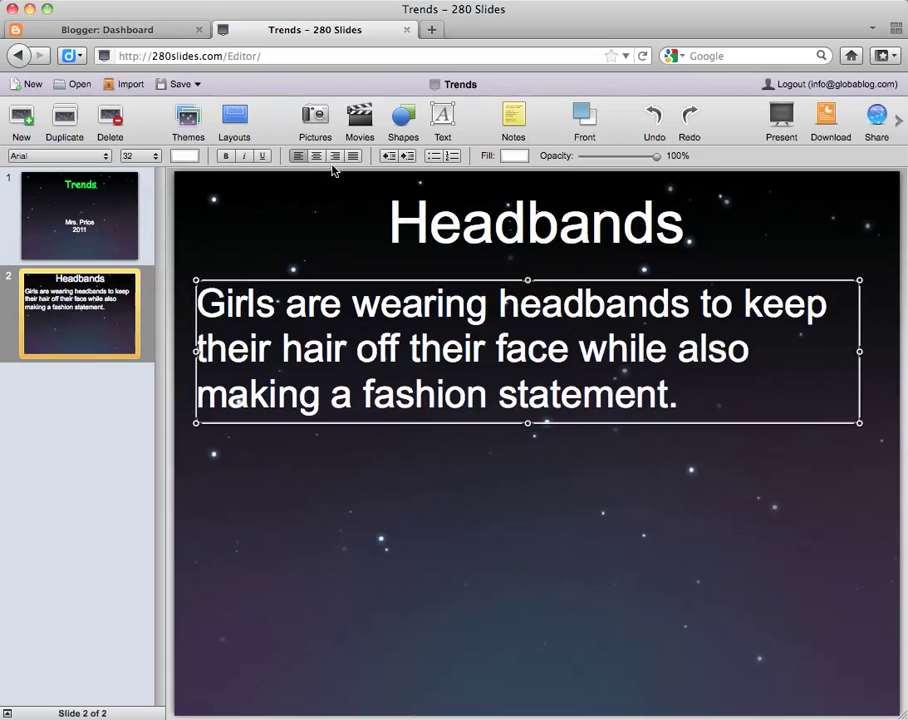
Search the Media Browser pictures for 'headbands'
left_click(316, 119)
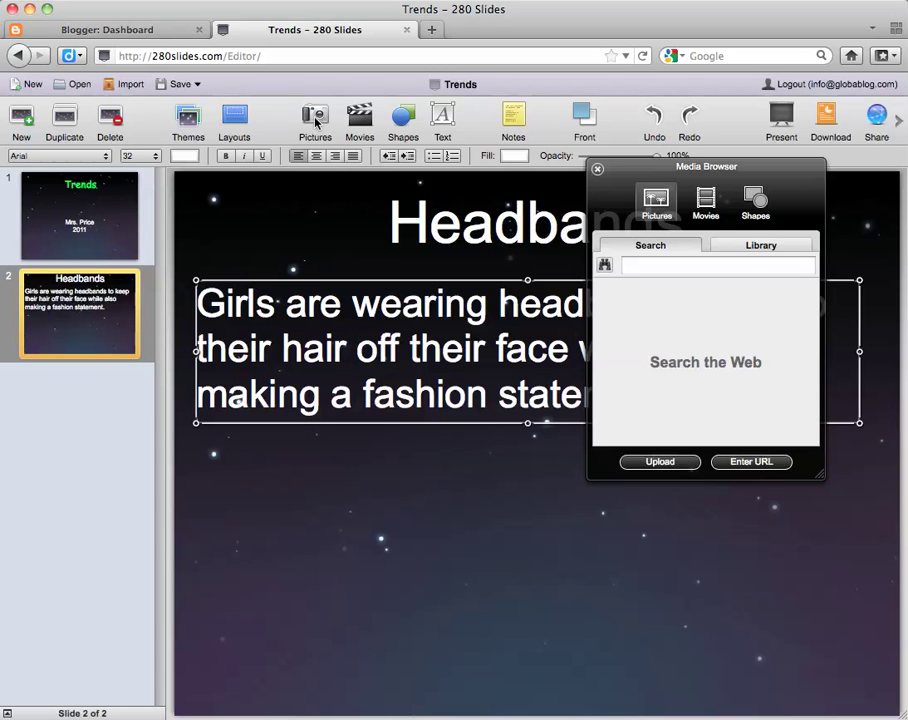
left_click(640, 266)
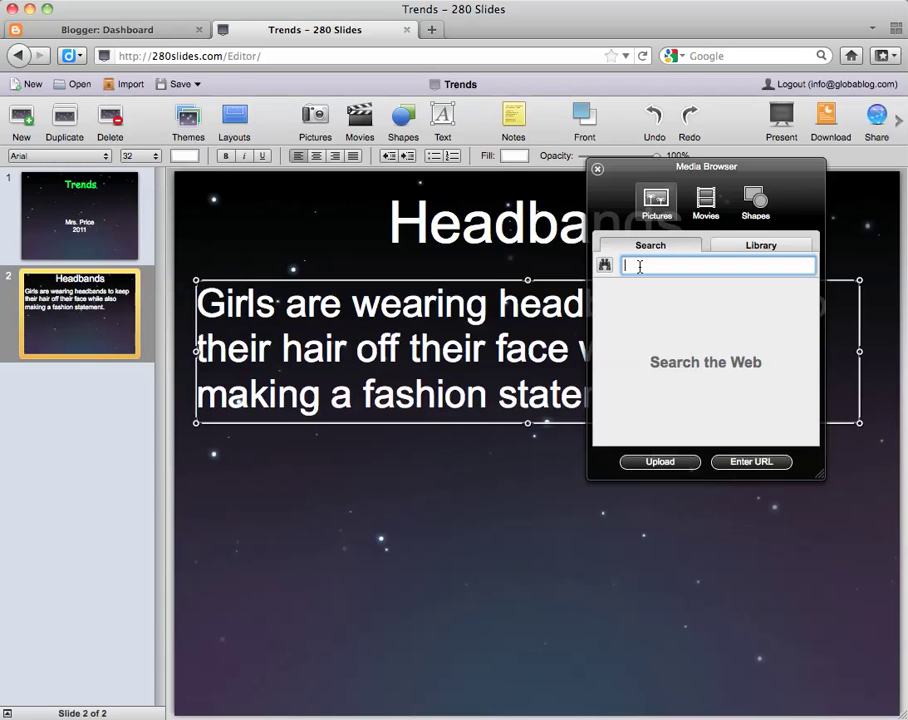
type("headbands")
key("Return")
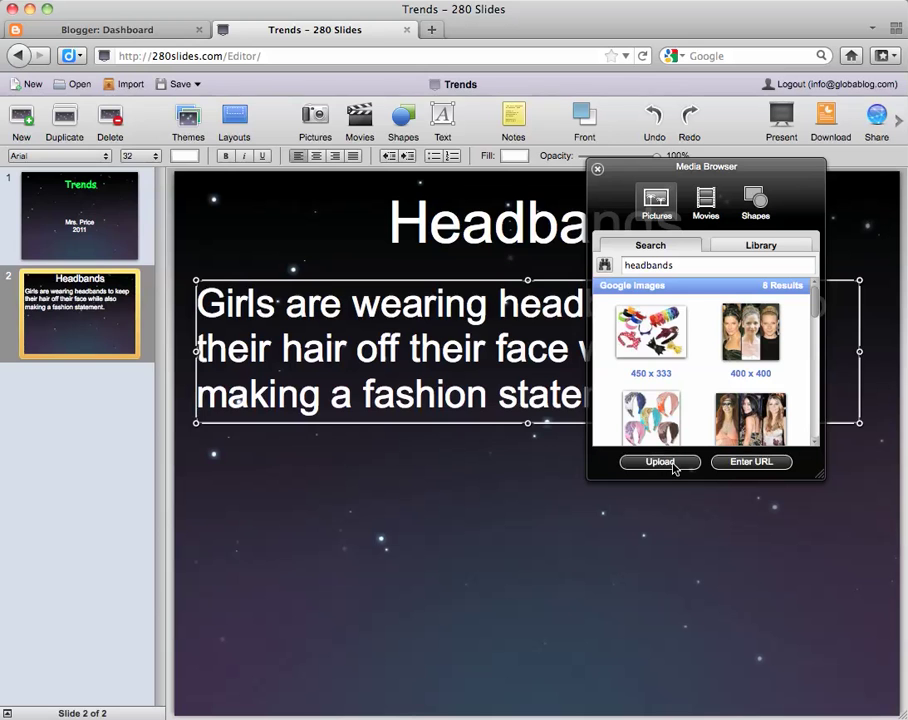
Add the colourful 230x231 headbands picture to the slide
left_click(661, 462)
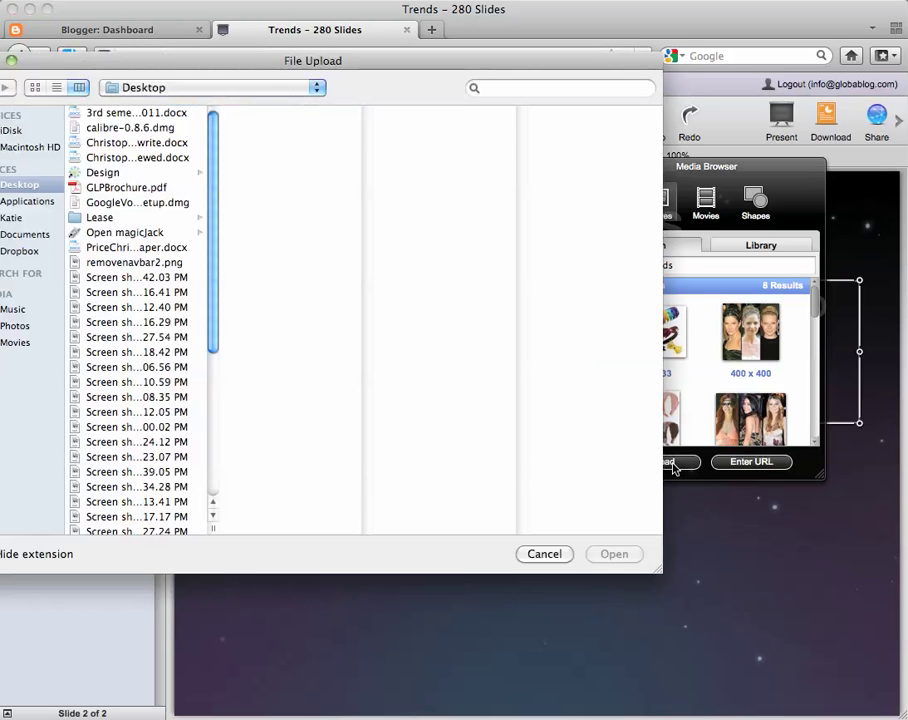
left_click(541, 558)
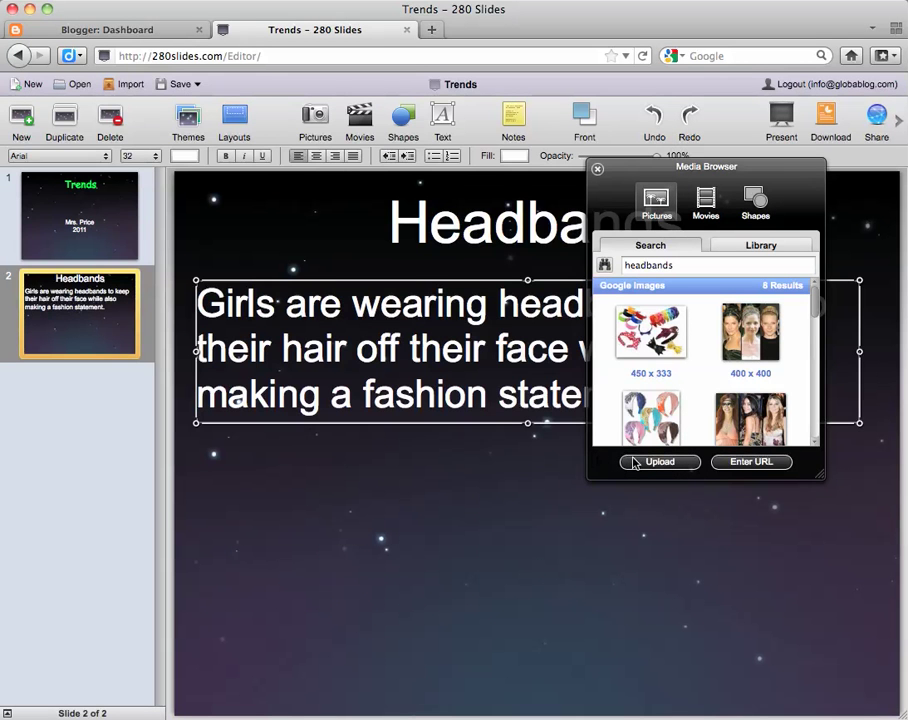
scroll(707, 383, "down", 8)
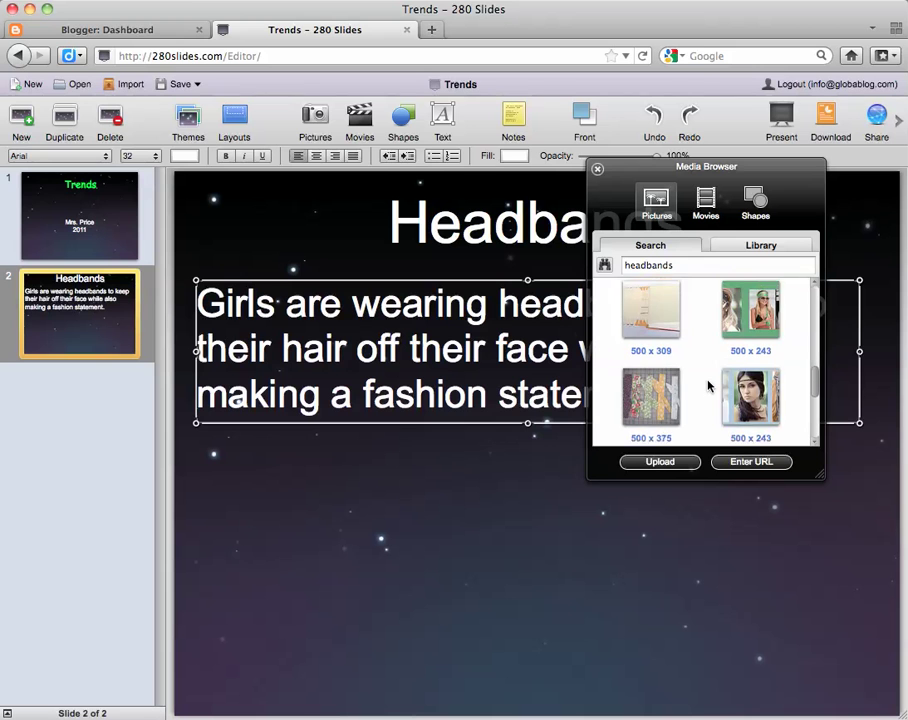
scroll(707, 383, "up", 8)
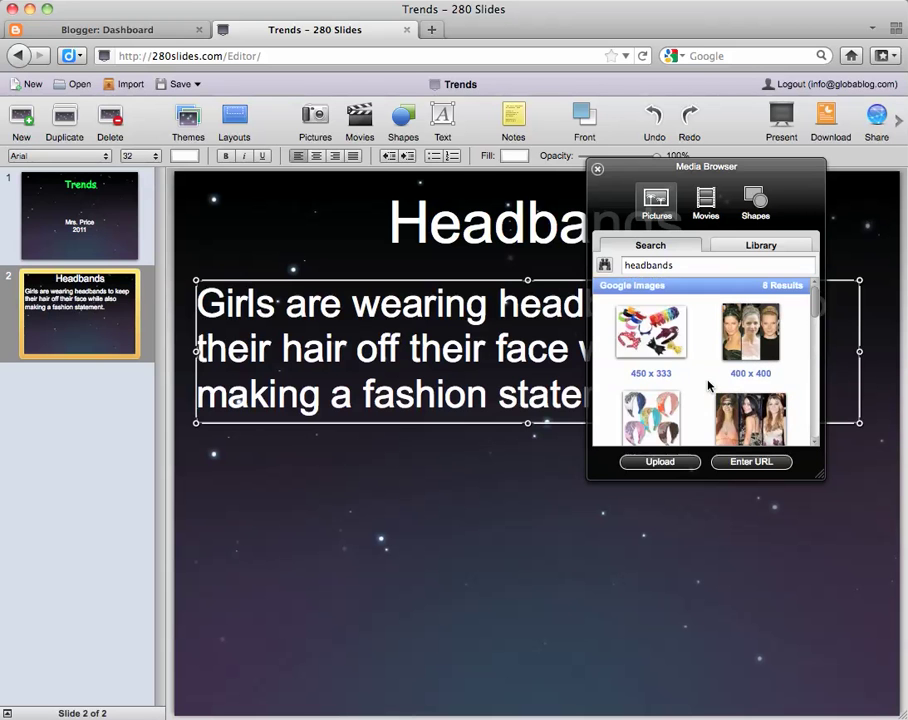
scroll(661, 416, "down", 2)
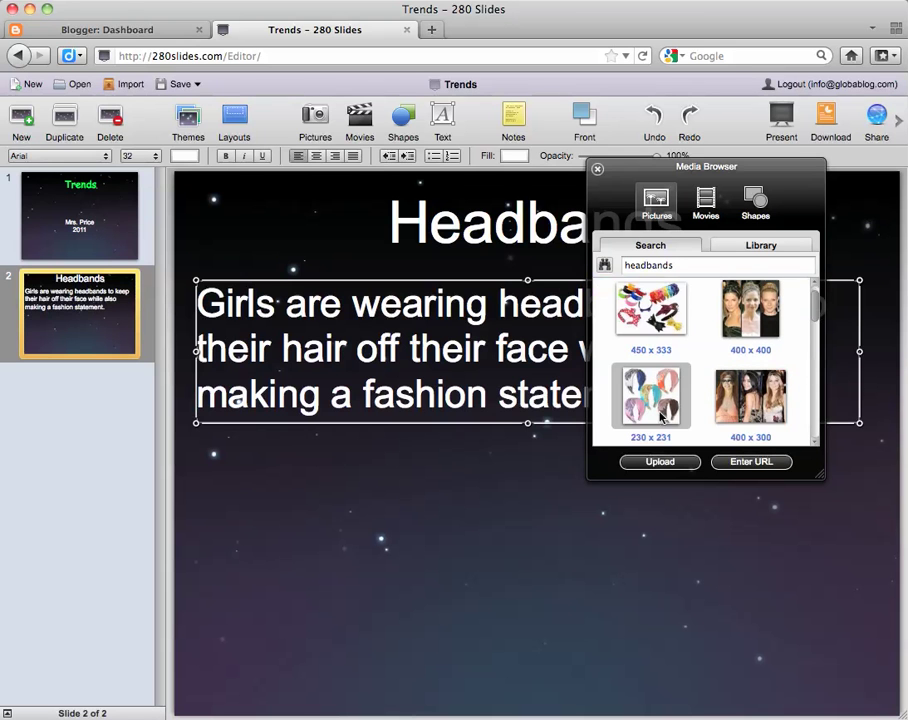
double_click(650, 406)
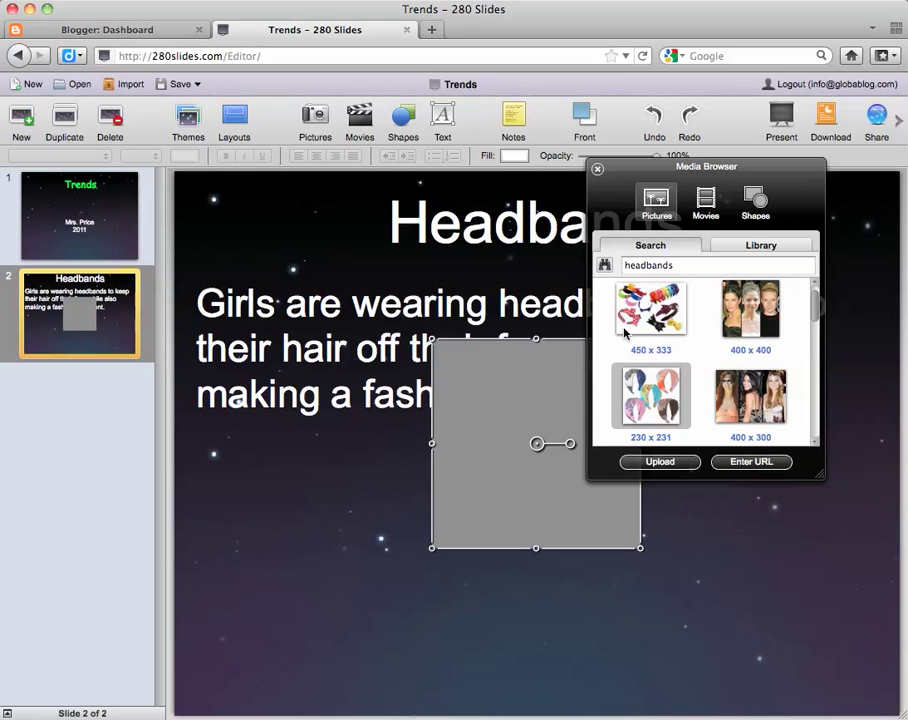
Add the 500x375 photo of a headband in hair to the slide
scroll(701, 377, "down", 6)
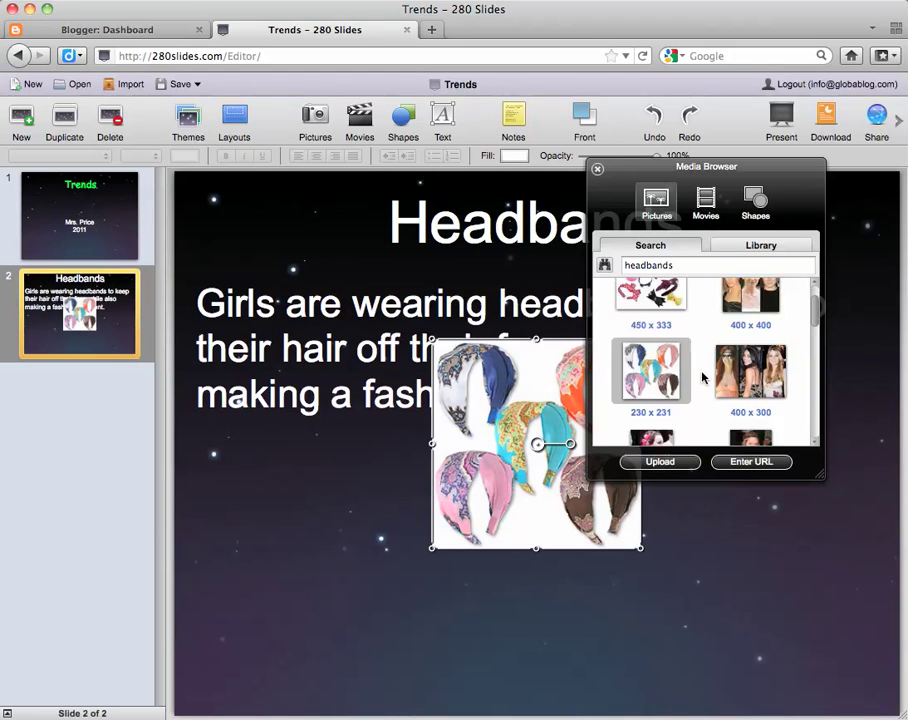
scroll(701, 377, "up", 2)
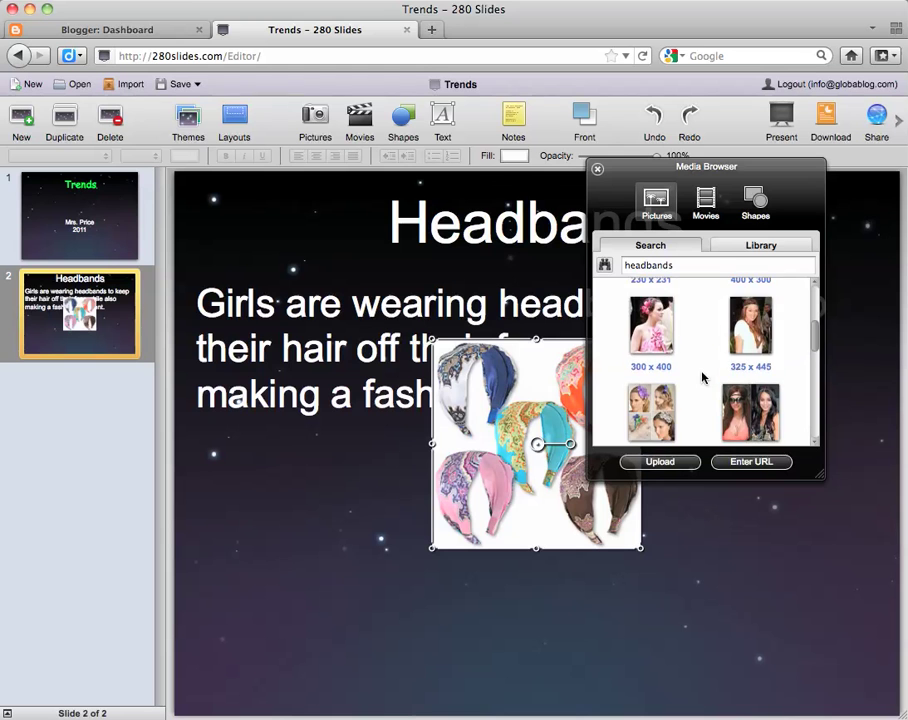
scroll(701, 377, "down", 5)
scroll(701, 377, "down", 4)
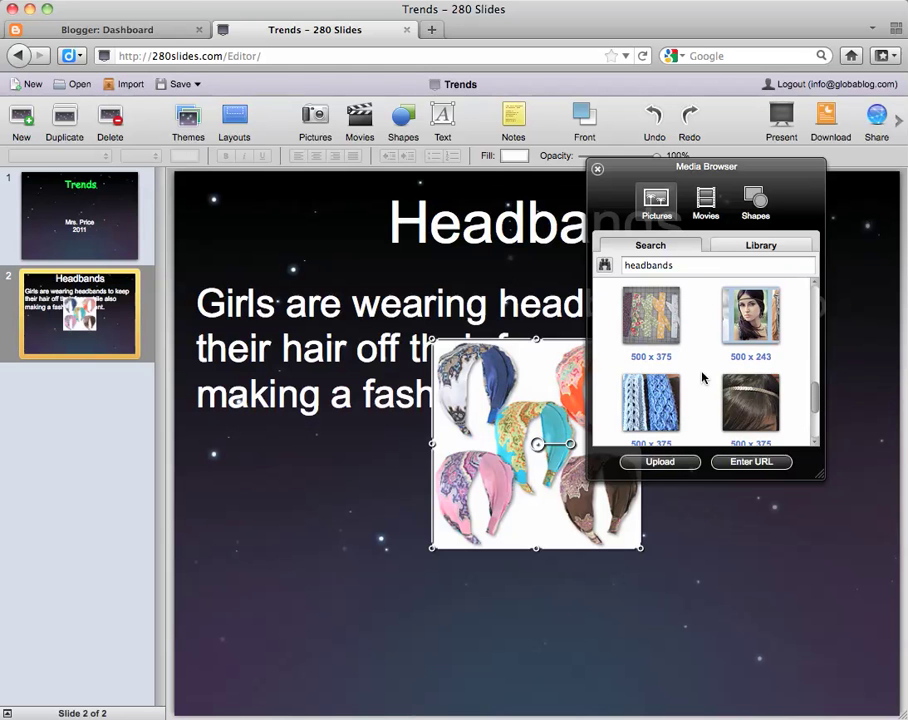
left_click(745, 408)
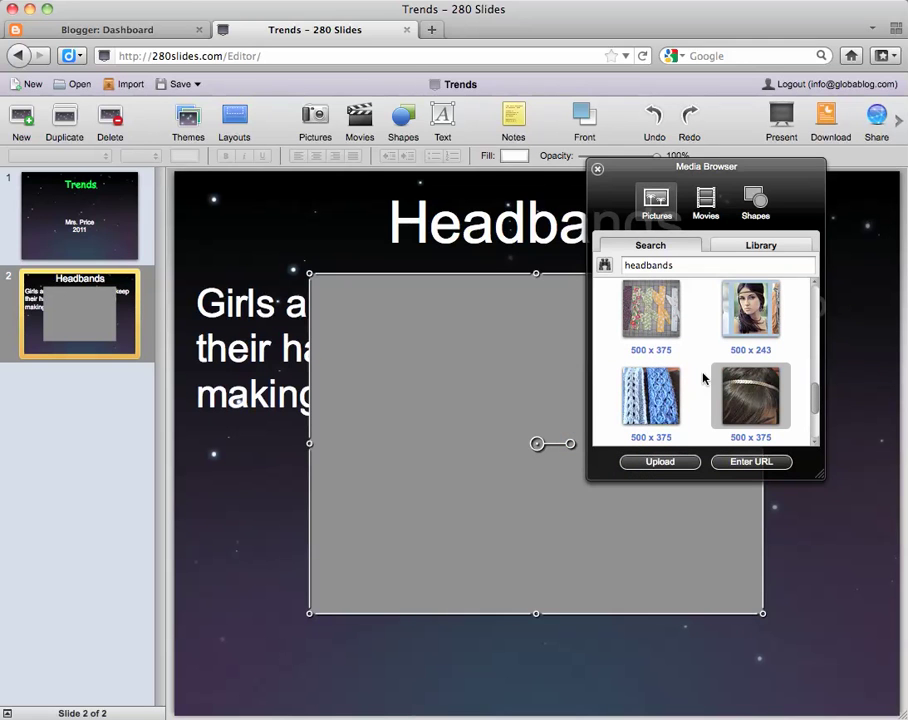
Move the hair photo to the lower left, shrink it and tilt it about 45°
left_click(598, 171)
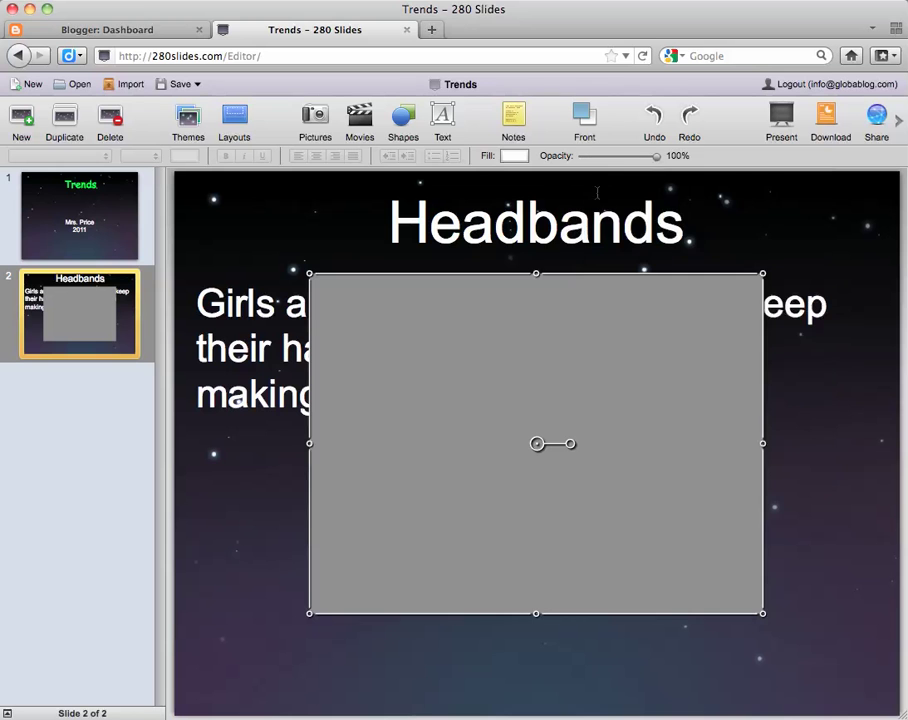
left_click_drag(424, 396, 559, 492)
left_click_drag(375, 450, 312, 492)
left_click_drag(645, 389, 430, 512)
left_click_drag(393, 606, 435, 538)
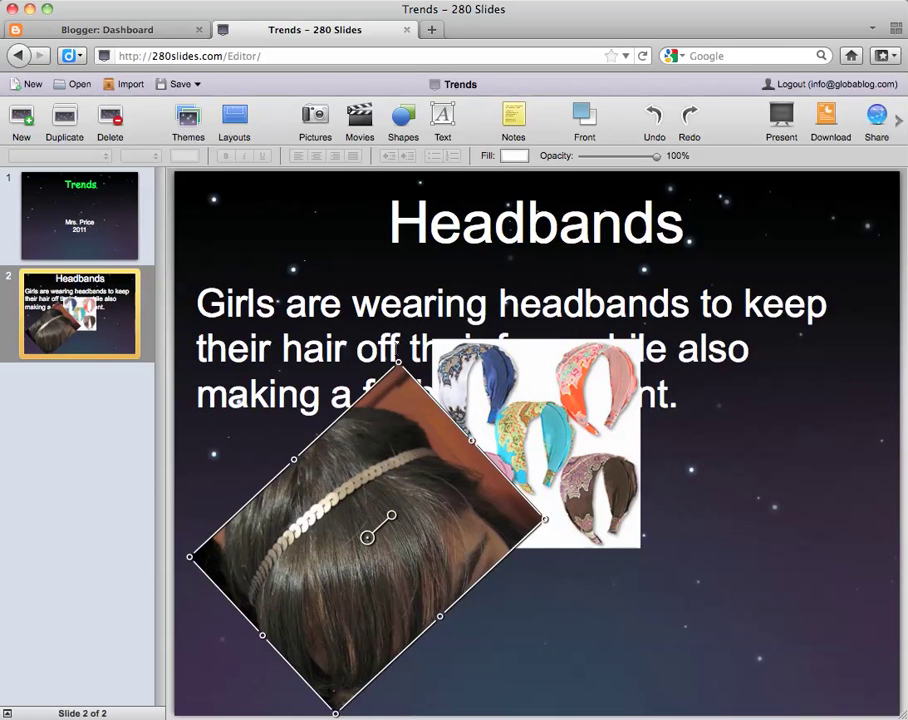
left_click_drag(398, 362, 387, 457)
Move the headbands picture to the lower right and reduce the hair photo's tilt
left_click_drag(523, 484, 671, 598)
left_click(375, 588)
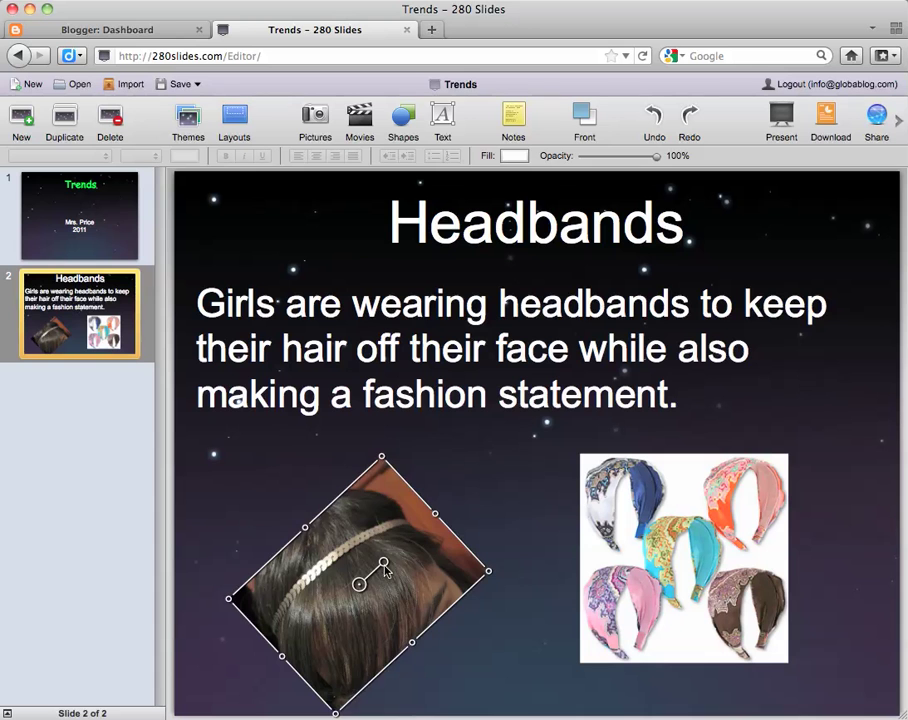
left_click_drag(385, 570, 436, 510)
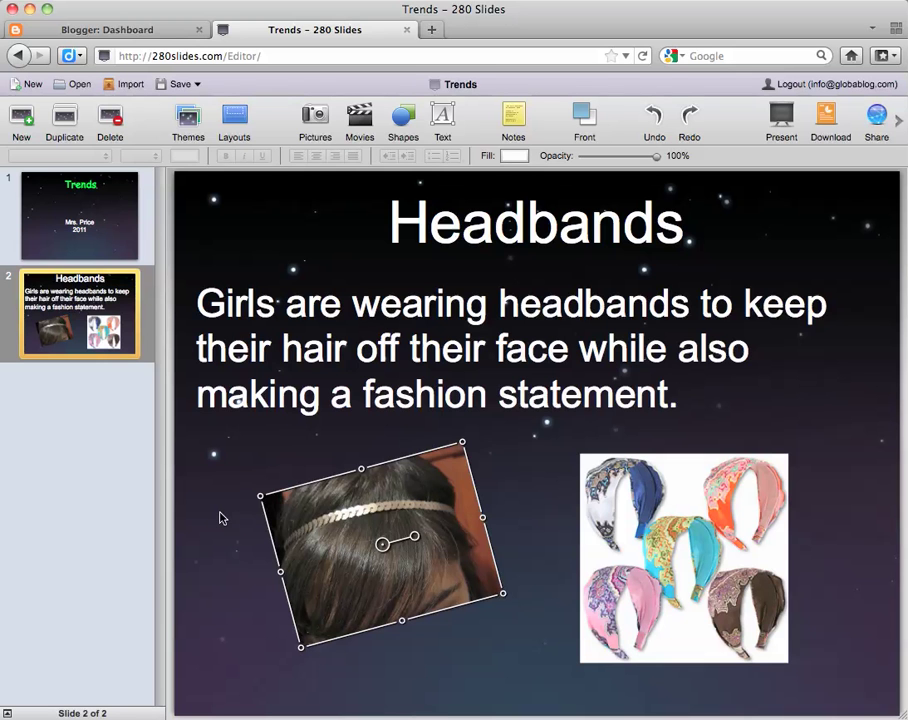
left_click(386, 341)
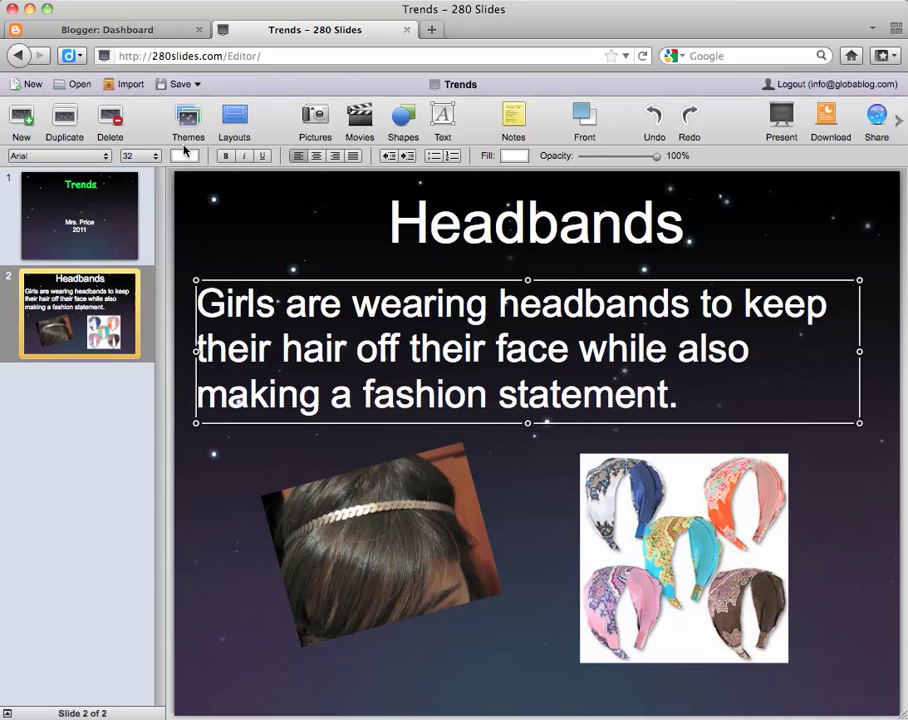
Color the Headbands body text light blue and bring up the shapes library
left_click(185, 156)
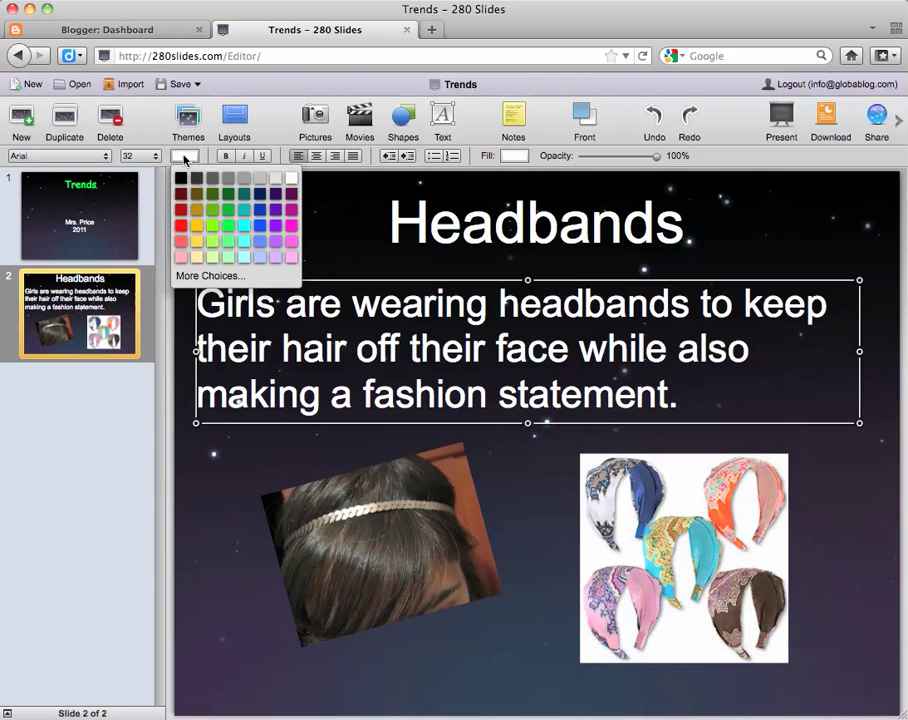
left_click(259, 241)
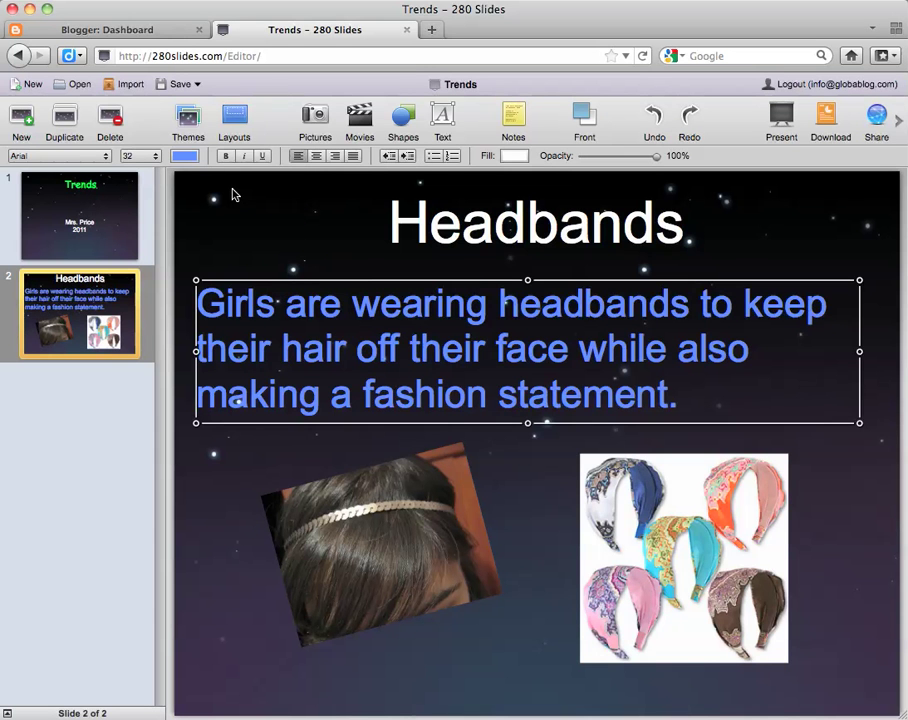
left_click(253, 228)
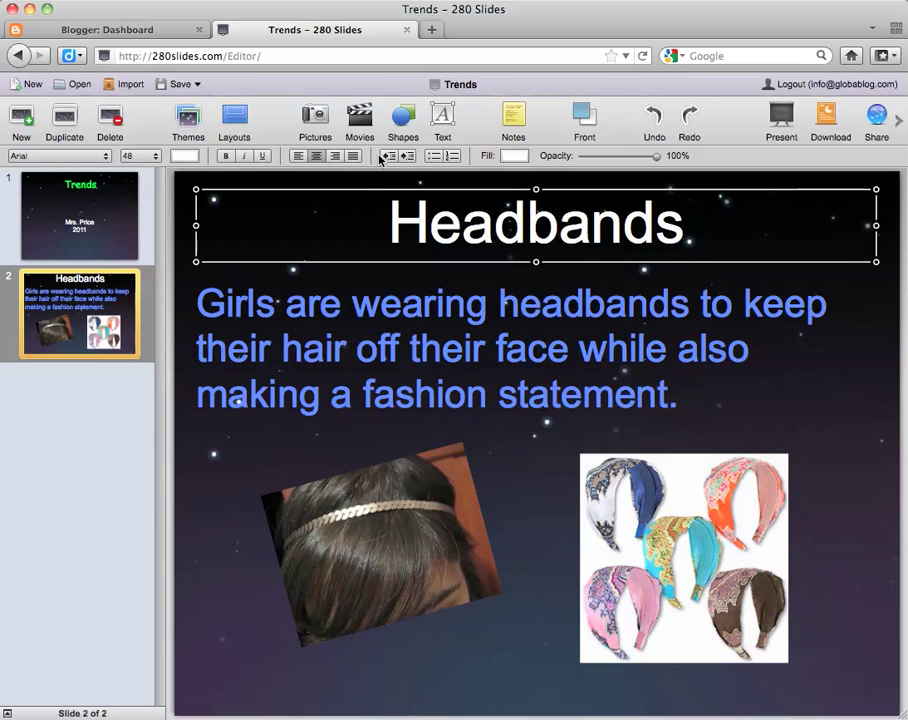
left_click(401, 131)
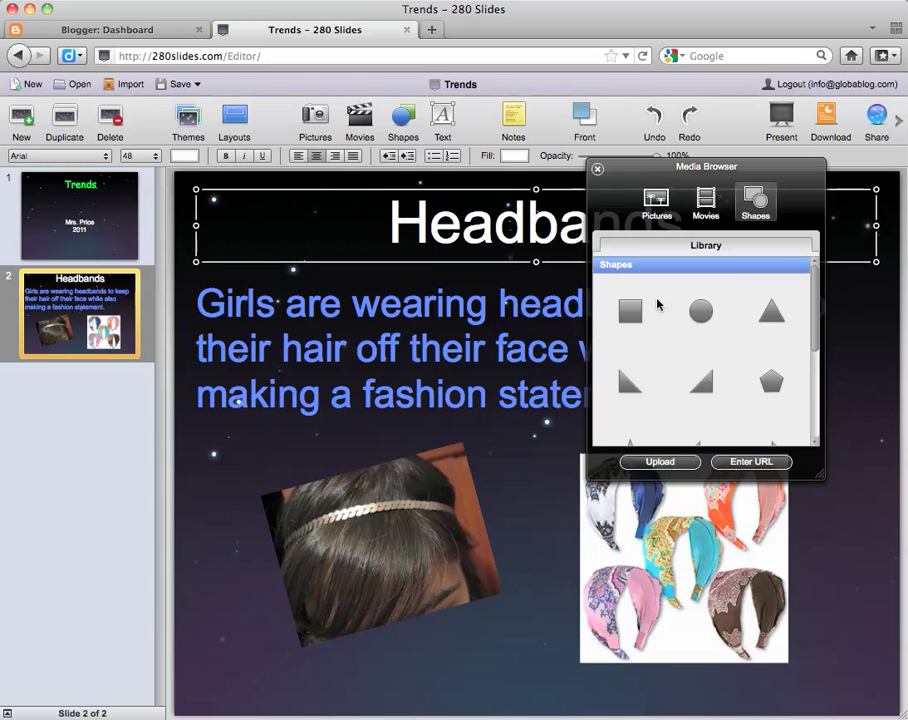
Add a blue 50%-opacity circle, shrunk and placed over the headband in the hair photo
left_click(705, 316)
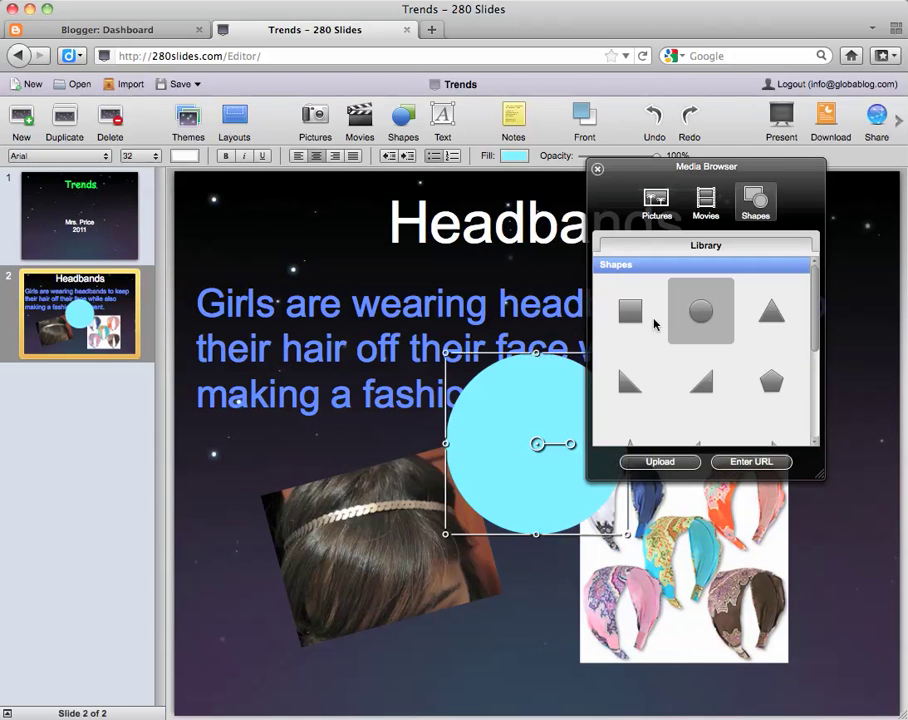
left_click(597, 170)
left_click(514, 156)
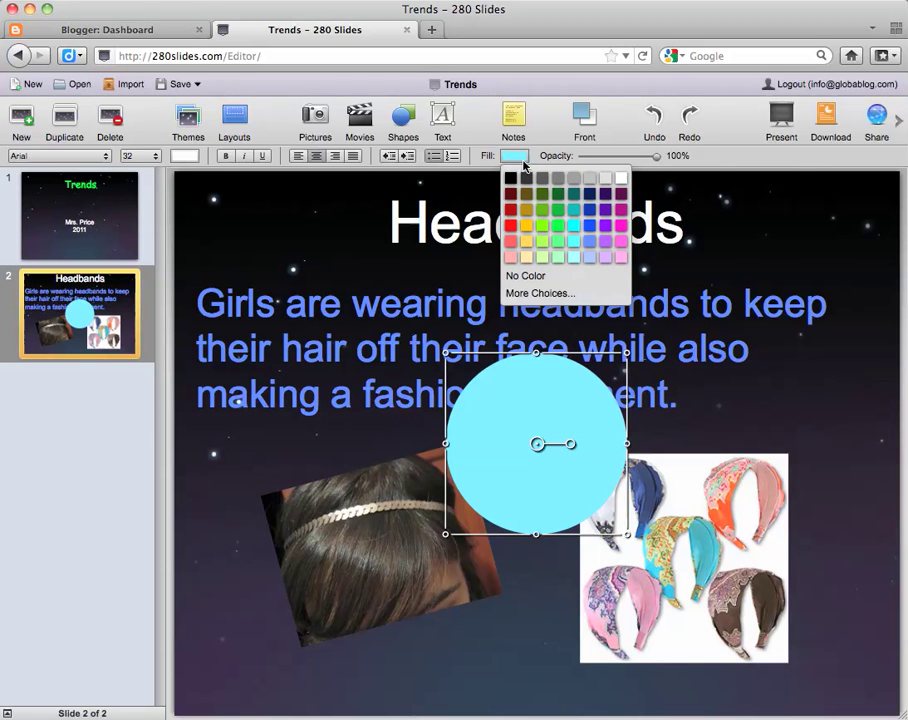
left_click(588, 241)
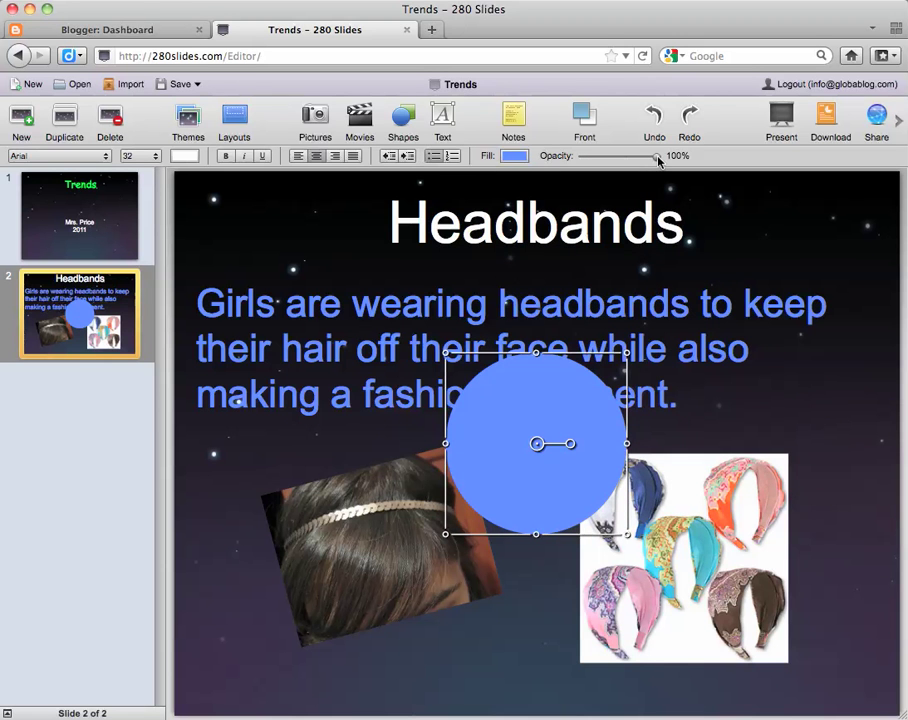
left_click_drag(658, 160, 620, 162)
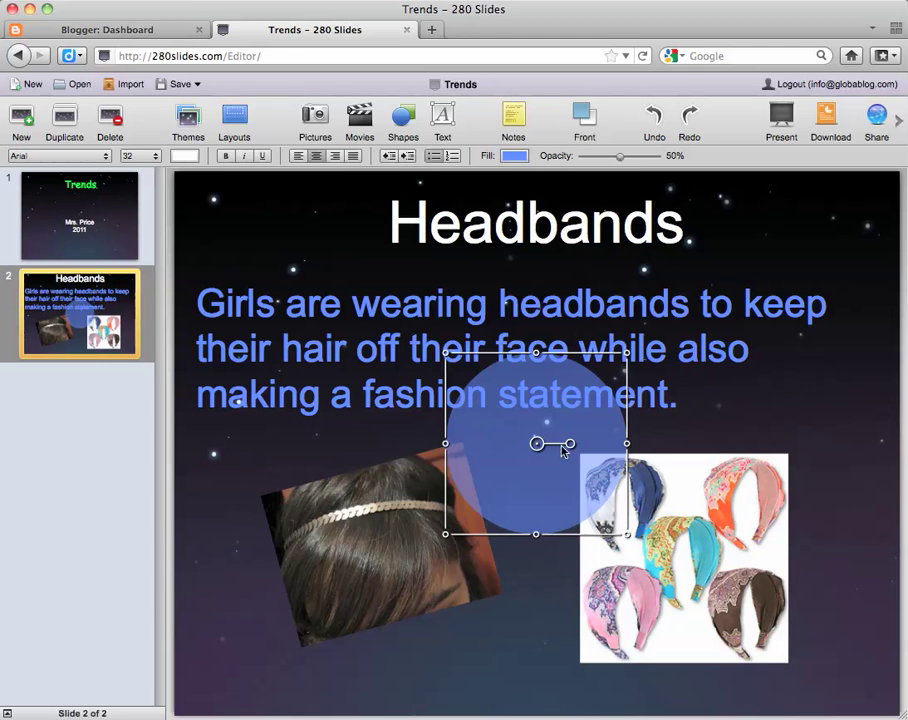
left_click_drag(535, 480, 383, 582)
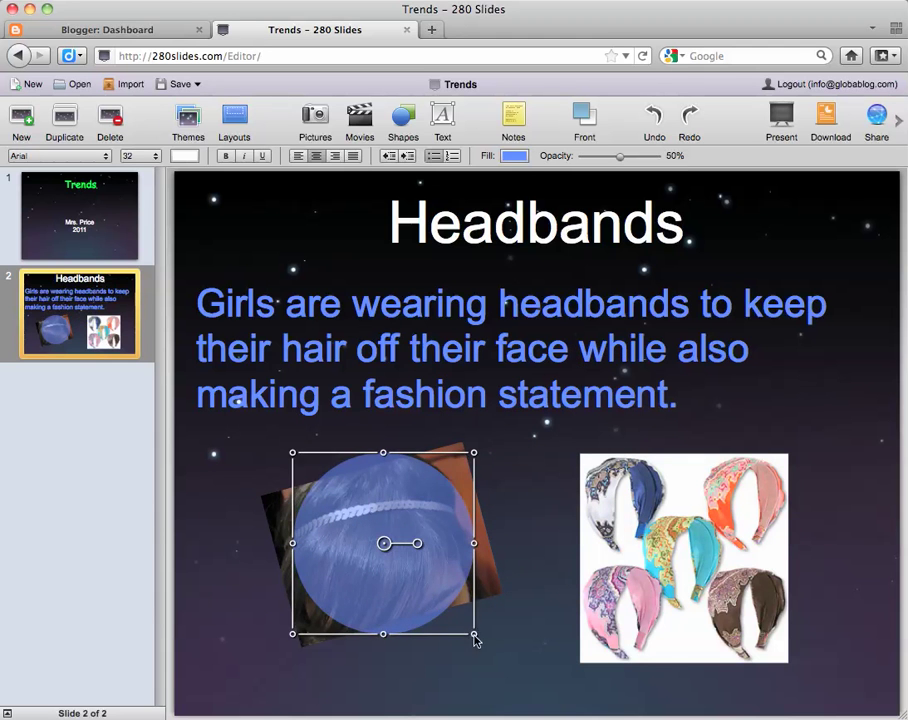
left_click_drag(474, 634, 388, 552)
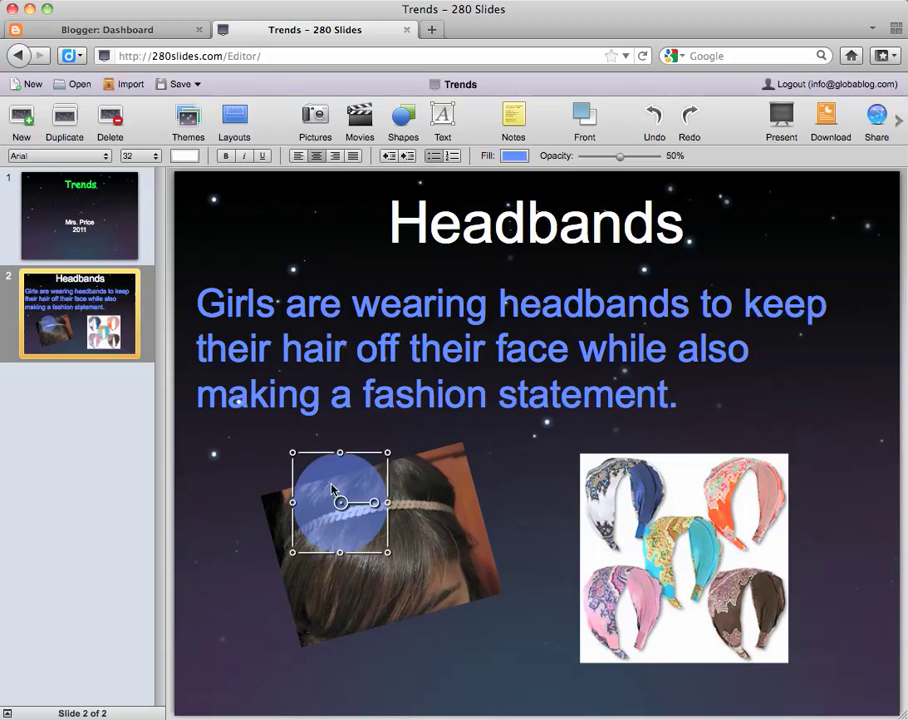